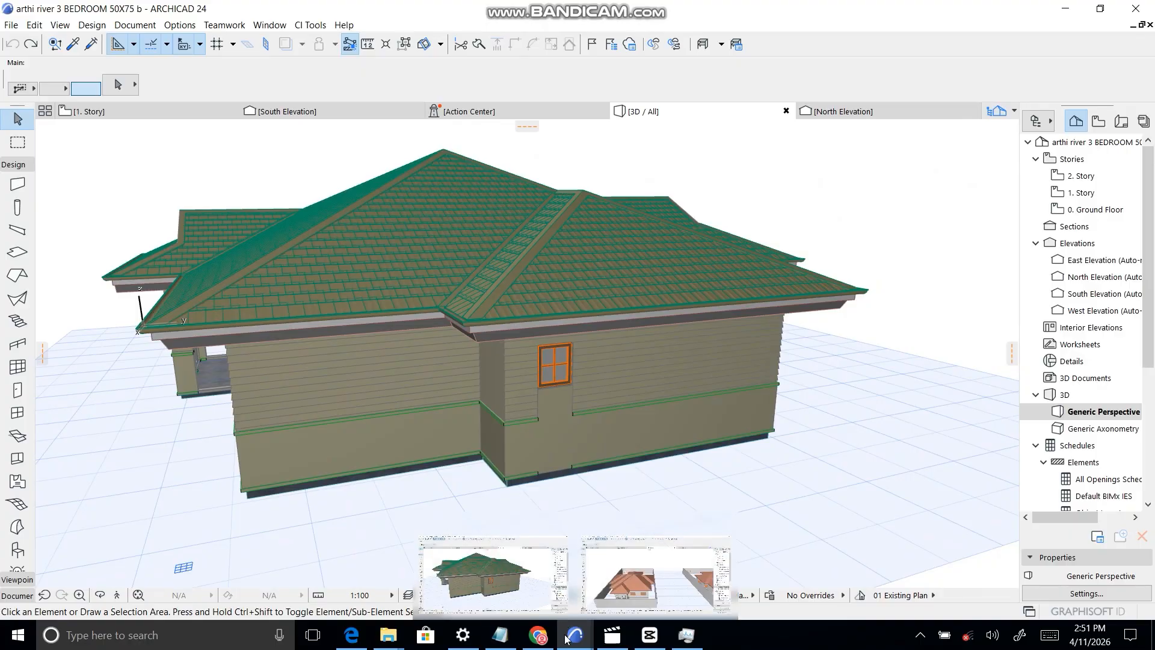
- Switch to the arthi river 3 BEDROOM 50X75 project window and look over the two houses in its 3D view
{"action": "left_click", "coordinate": [629, 589]}
{"action": "scroll", "coordinate": [349, 468], "scroll_direction": "up", "scroll_amount": 3}
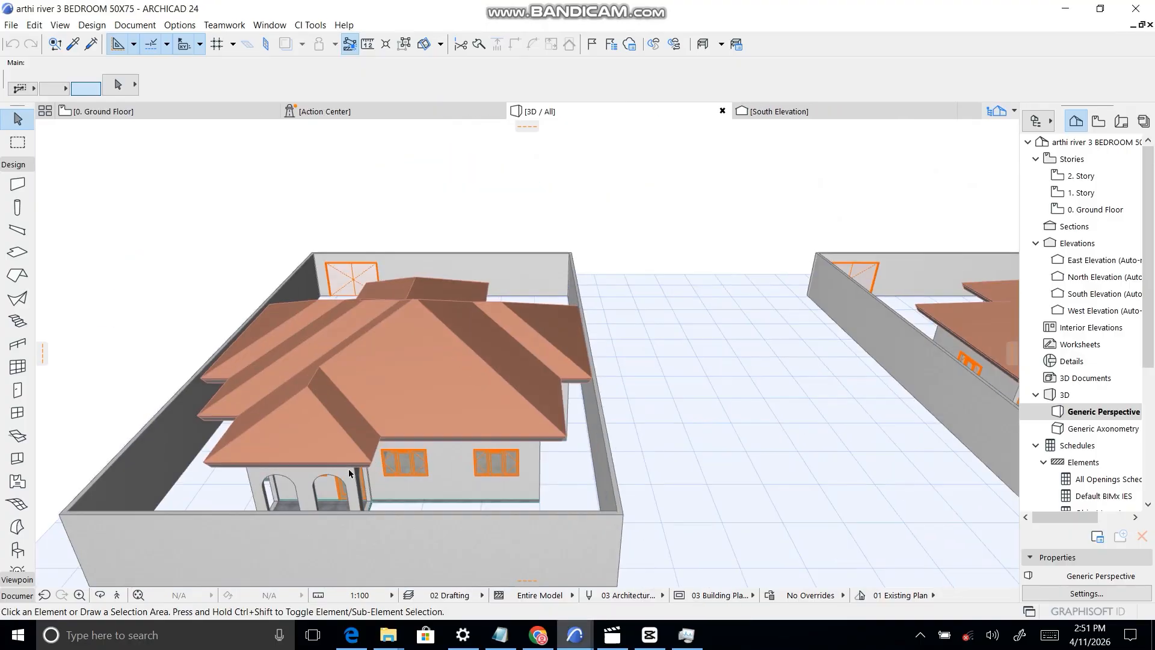
{"action": "scroll", "coordinate": [499, 447], "scroll_direction": "down", "scroll_amount": 2}
{"action": "scroll", "coordinate": [212, 143], "scroll_direction": "down", "scroll_amount": 3}
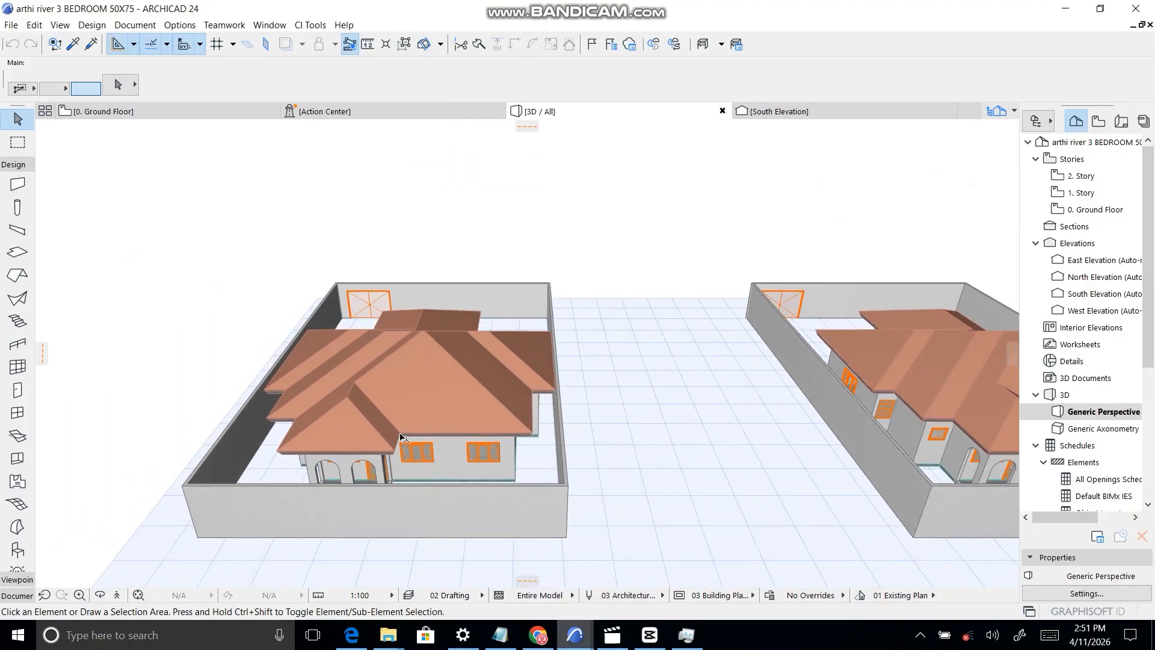
- Open the Ground Floor plan and locate the rear rooms around the kitchen, dining room and backyard
{"action": "left_click", "coordinate": [139, 110]}
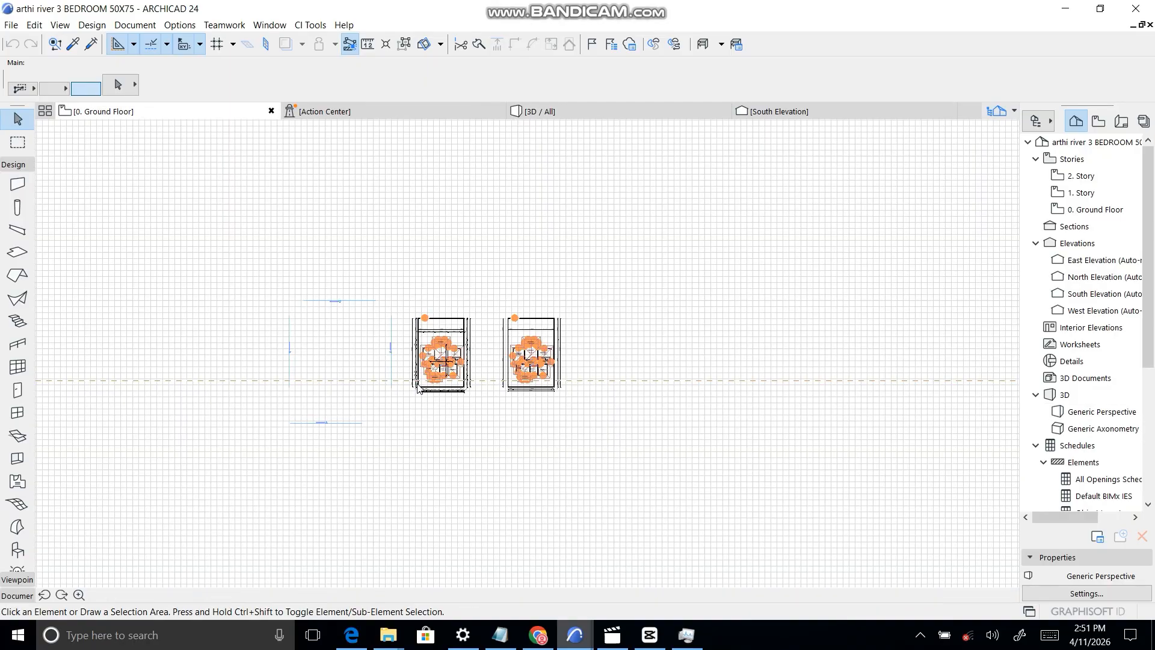
{"action": "scroll", "coordinate": [436, 368], "scroll_direction": "up", "scroll_amount": 5}
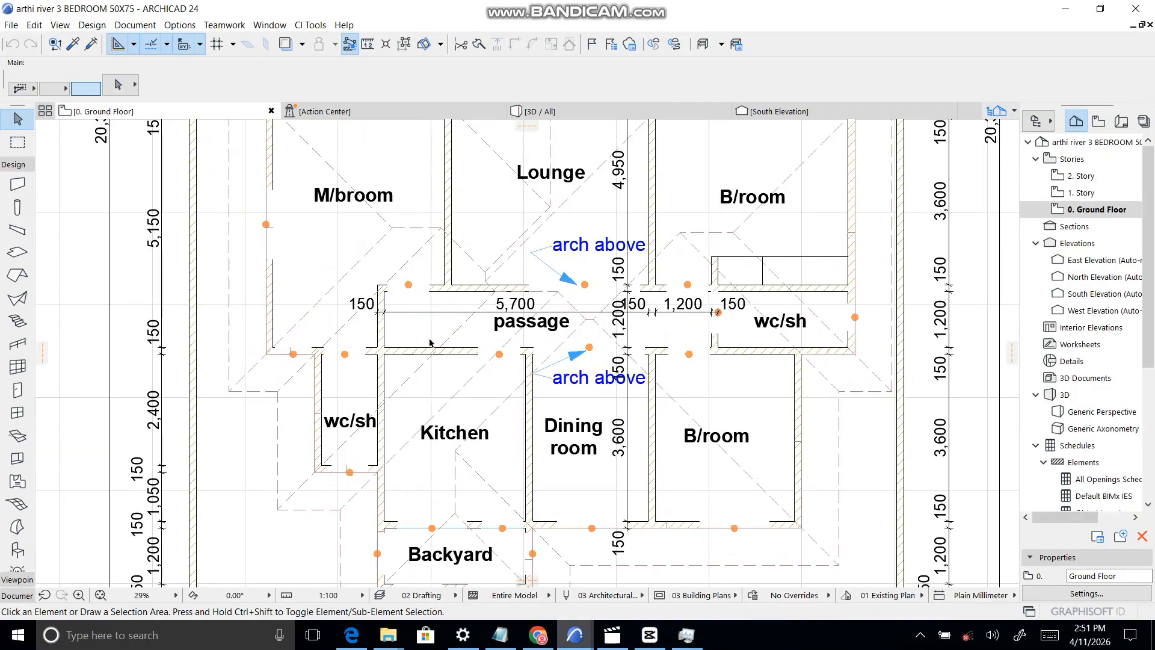
{"action": "scroll", "coordinate": [229, 296], "scroll_direction": "down", "scroll_amount": 2}
{"action": "scroll", "coordinate": [284, 385], "scroll_direction": "down", "scroll_amount": 1}
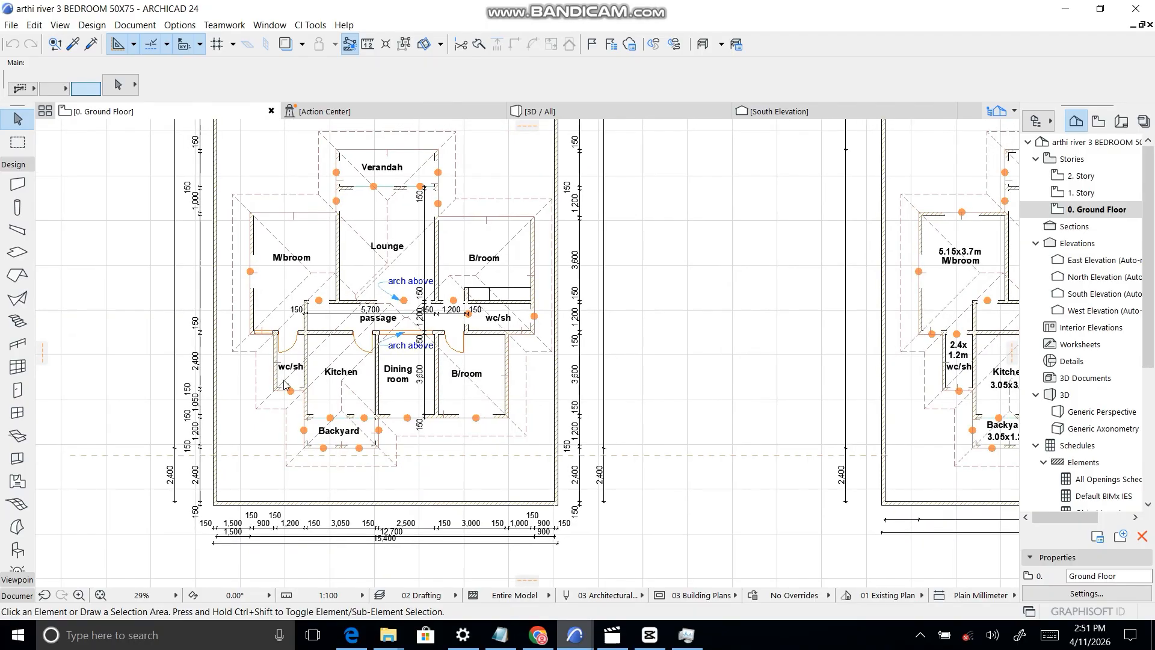
{"action": "scroll", "coordinate": [282, 294], "scroll_direction": "up", "scroll_amount": 8}
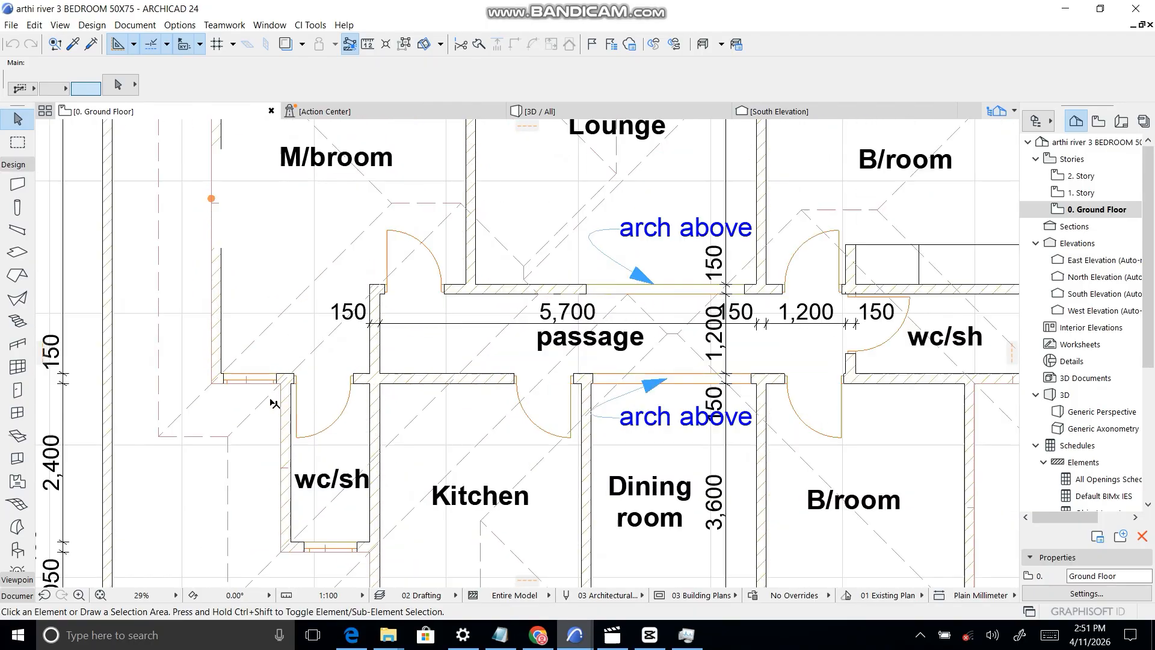
{"action": "scroll", "coordinate": [318, 244], "scroll_direction": "down", "scroll_amount": 5}
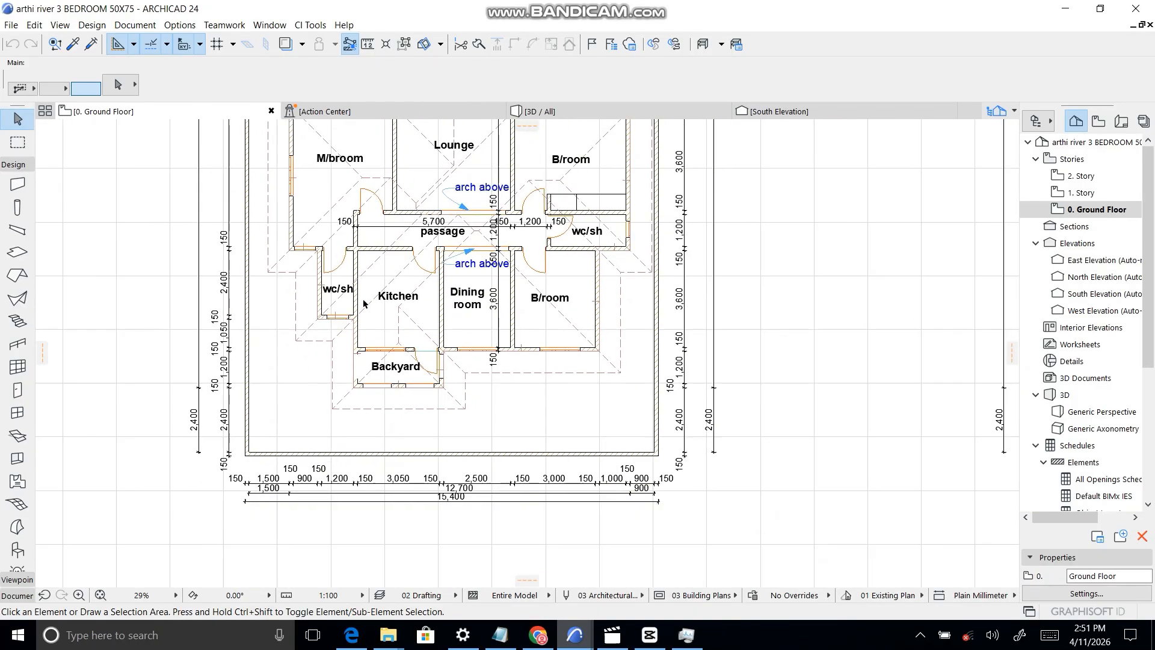
{"action": "scroll", "coordinate": [346, 363], "scroll_direction": "up", "scroll_amount": 2}
{"action": "scroll", "coordinate": [740, 369], "scroll_direction": "up", "scroll_amount": 2}
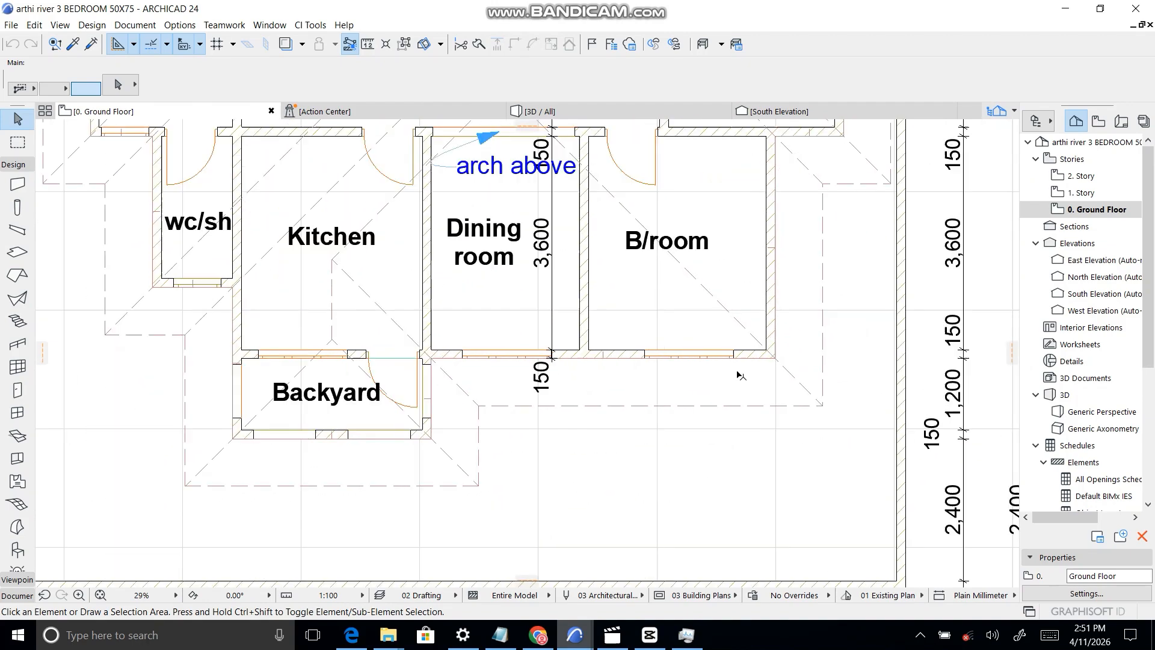
{"action": "left_click", "coordinate": [741, 356]}
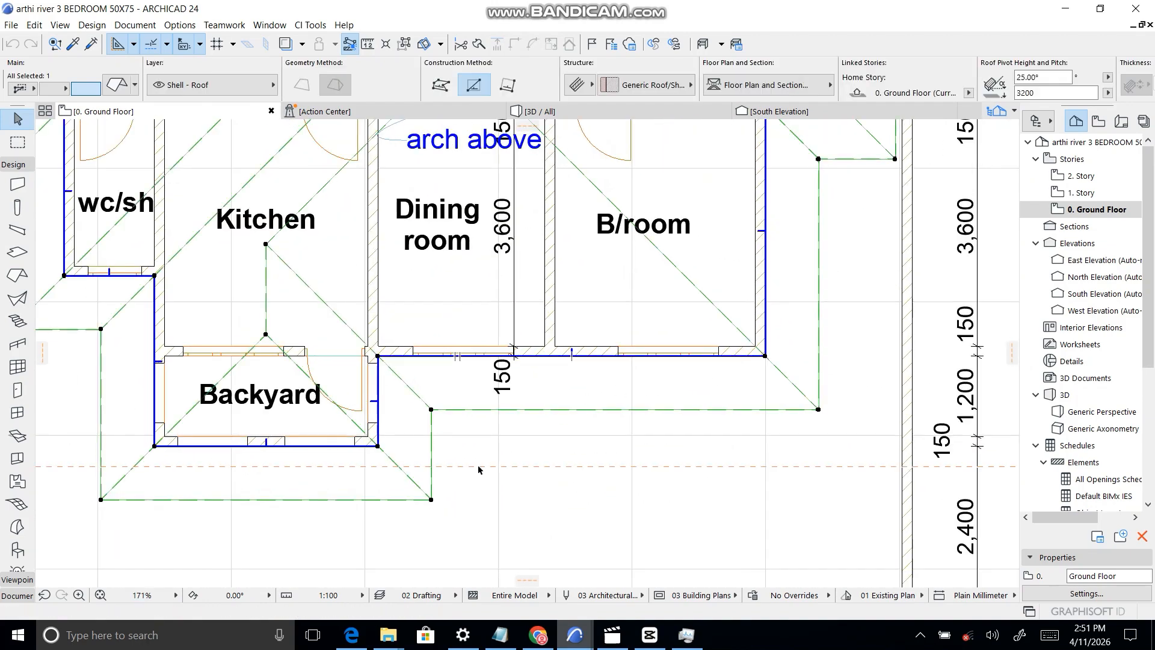
{"action": "scroll", "coordinate": [647, 402], "scroll_direction": "down", "scroll_amount": 3}
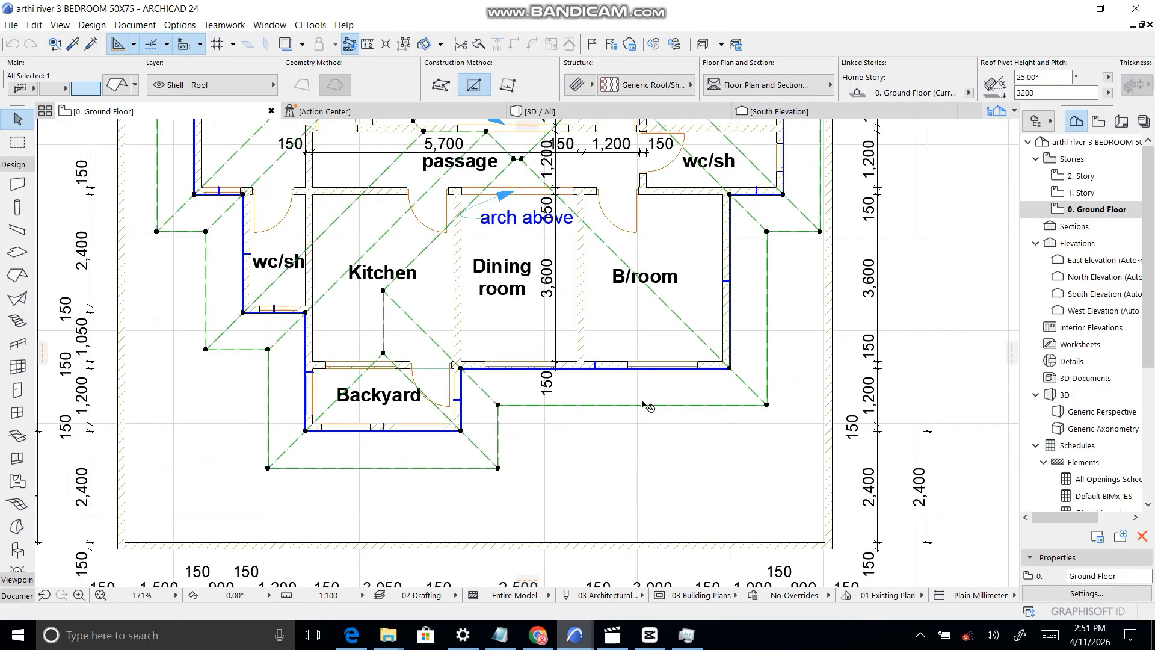
{"action": "key", "text": "Escape"}
- Check the extents of the rear bedroom's outer wall and of the long wall between the passage and the rear rooms
{"action": "scroll", "coordinate": [690, 341], "scroll_direction": "up", "scroll_amount": 3}
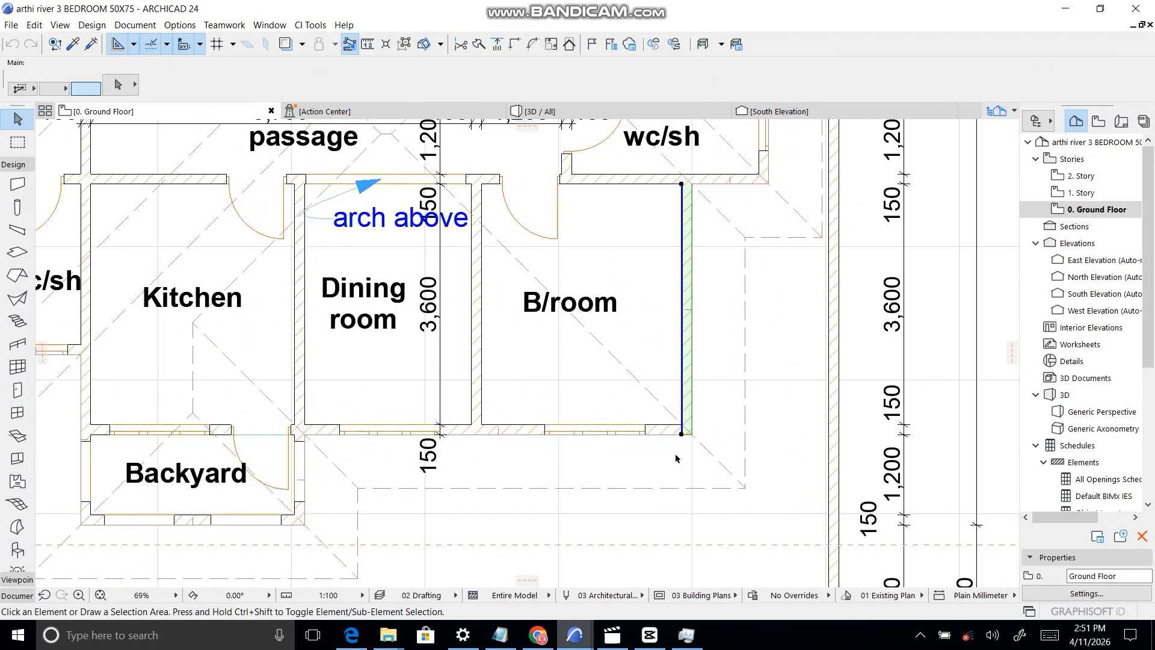
{"action": "left_click", "coordinate": [672, 439]}
{"action": "scroll", "coordinate": [672, 439], "scroll_direction": "down", "scroll_amount": 1}
{"action": "scroll", "coordinate": [698, 252], "scroll_direction": "down", "scroll_amount": 3}
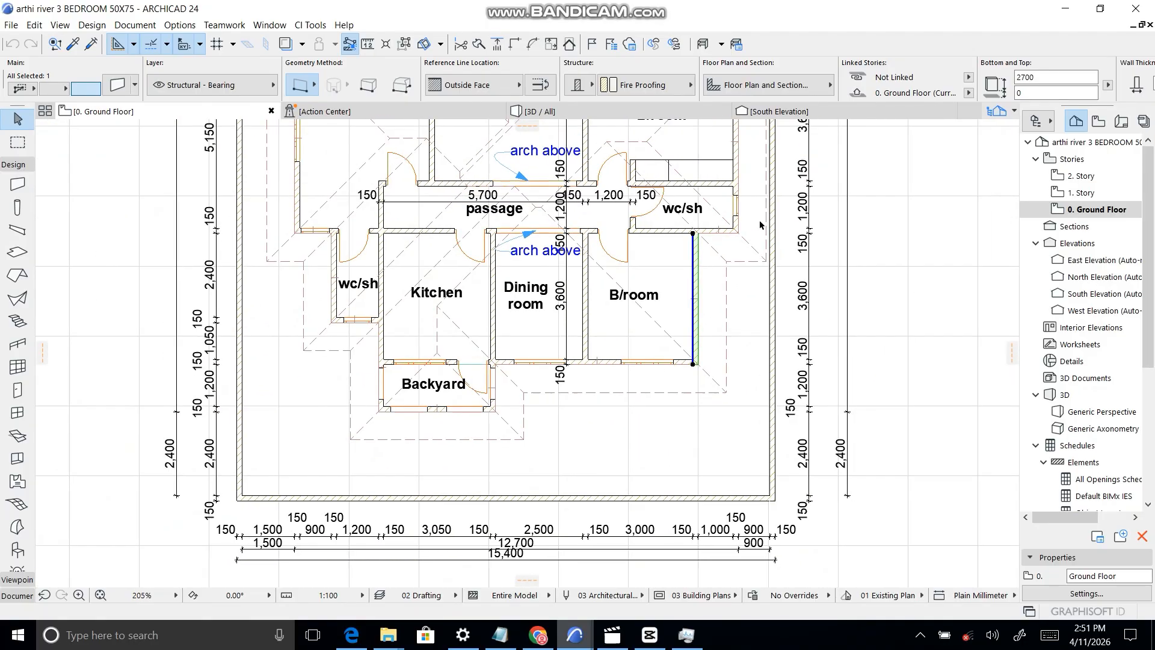
{"action": "scroll", "coordinate": [713, 247], "scroll_direction": "up", "scroll_amount": 4}
{"action": "scroll", "coordinate": [713, 246], "scroll_direction": "up", "scroll_amount": 2}
{"action": "left_click", "coordinate": [677, 301]}
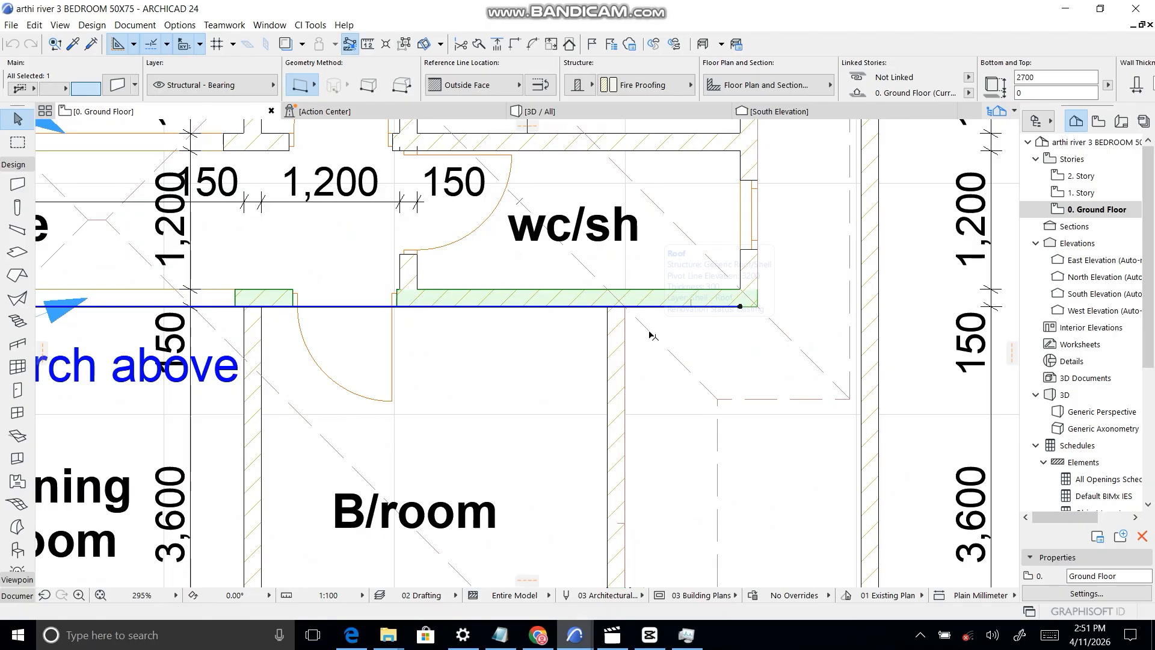
{"action": "scroll", "coordinate": [701, 309], "scroll_direction": "down", "scroll_amount": 5}
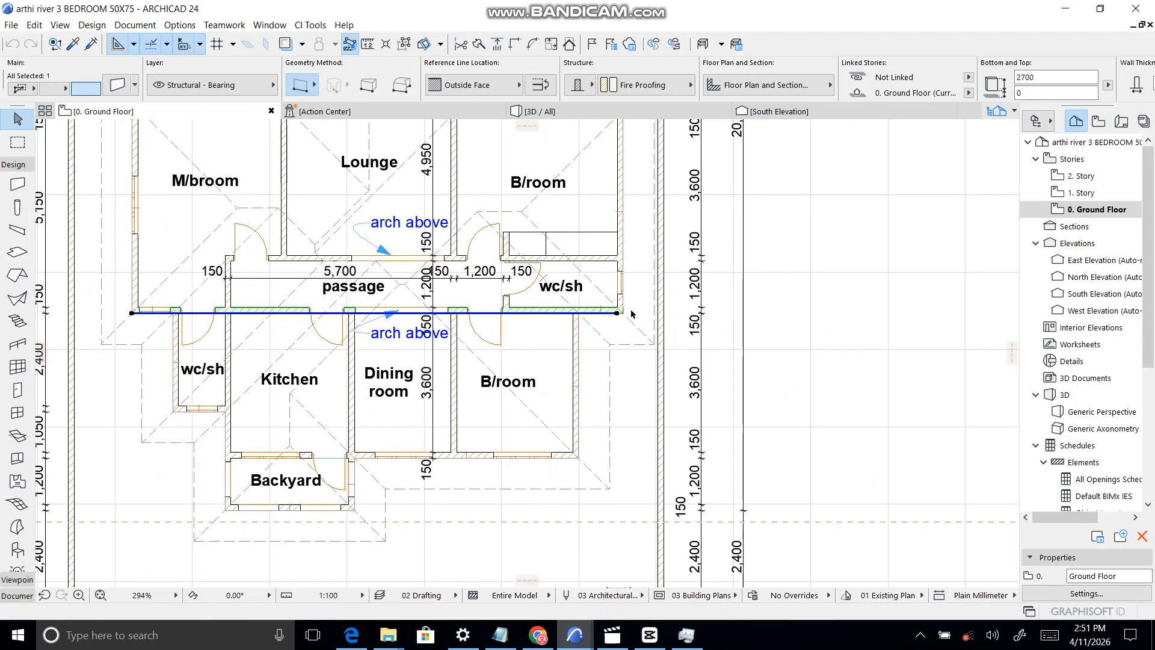
- Try to select the outer wall of the wc/sh beside the rear bedroom
{"action": "scroll", "coordinate": [629, 309], "scroll_direction": "up", "scroll_amount": 3}
{"action": "scroll", "coordinate": [625, 308], "scroll_direction": "up", "scroll_amount": 2}
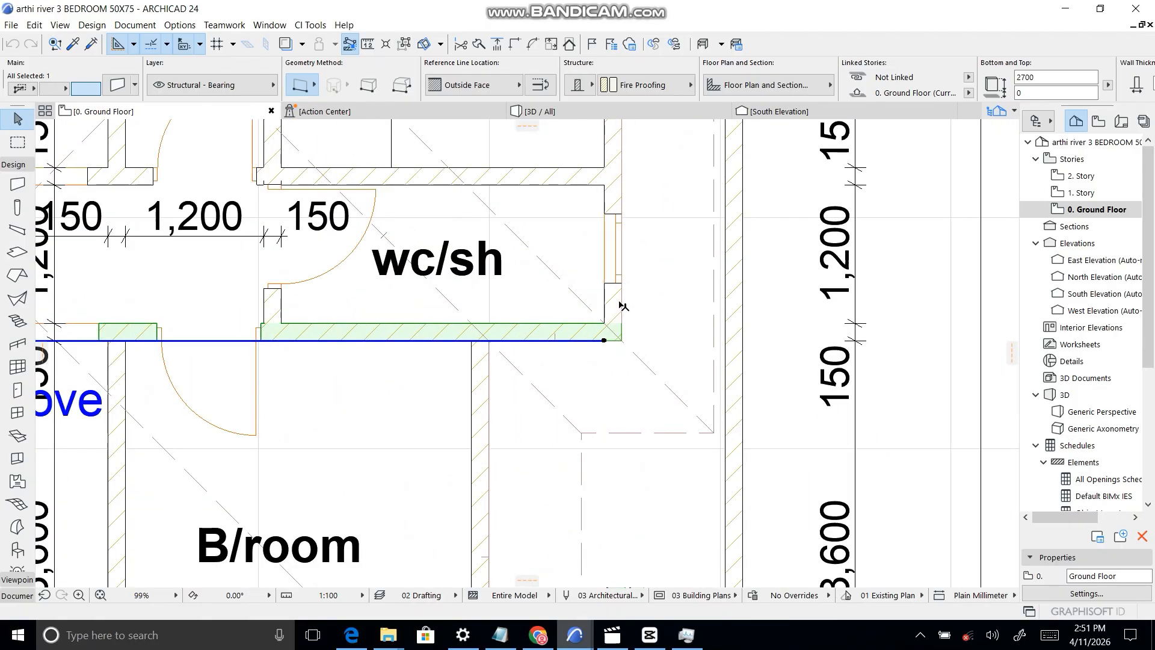
{"action": "left_click", "coordinate": [622, 307]}
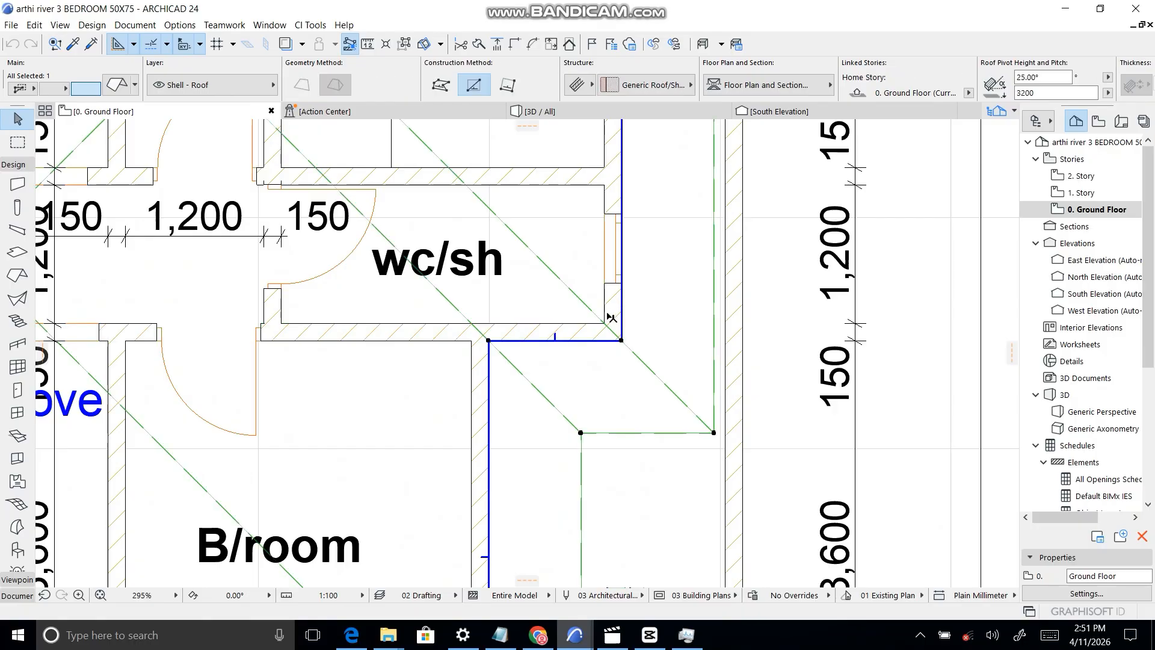
{"action": "left_click", "coordinate": [608, 313]}
{"action": "left_click", "coordinate": [635, 329]}
{"action": "key", "text": "Escape"}
{"action": "left_click", "coordinate": [618, 303]}
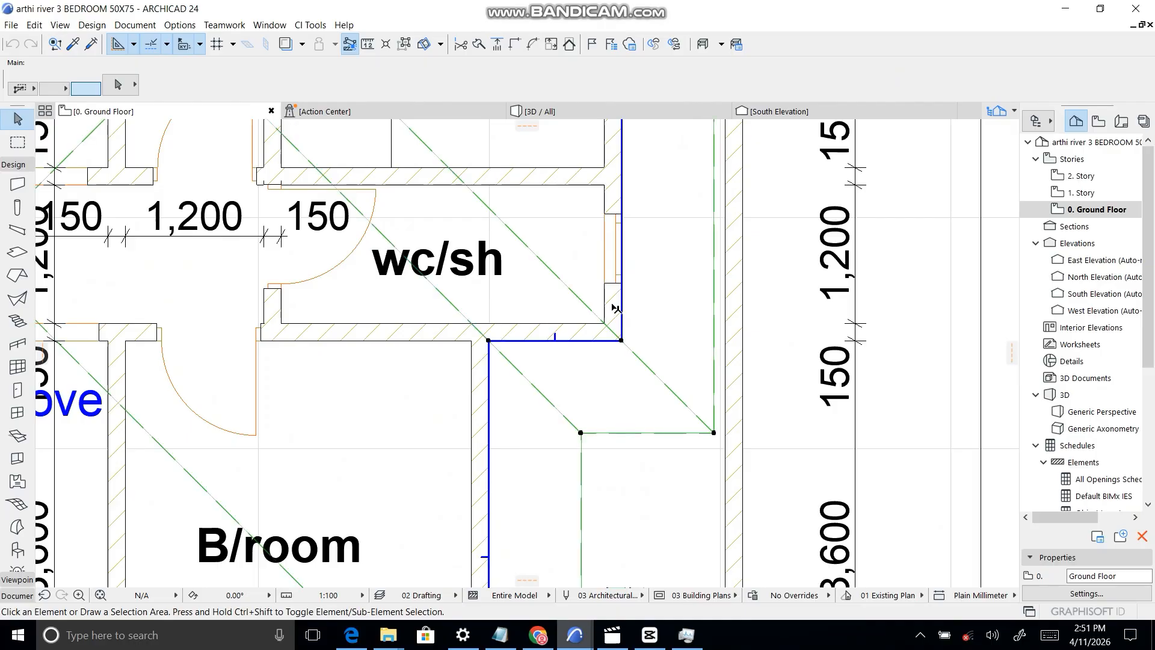
{"action": "key", "text": "Escape"}
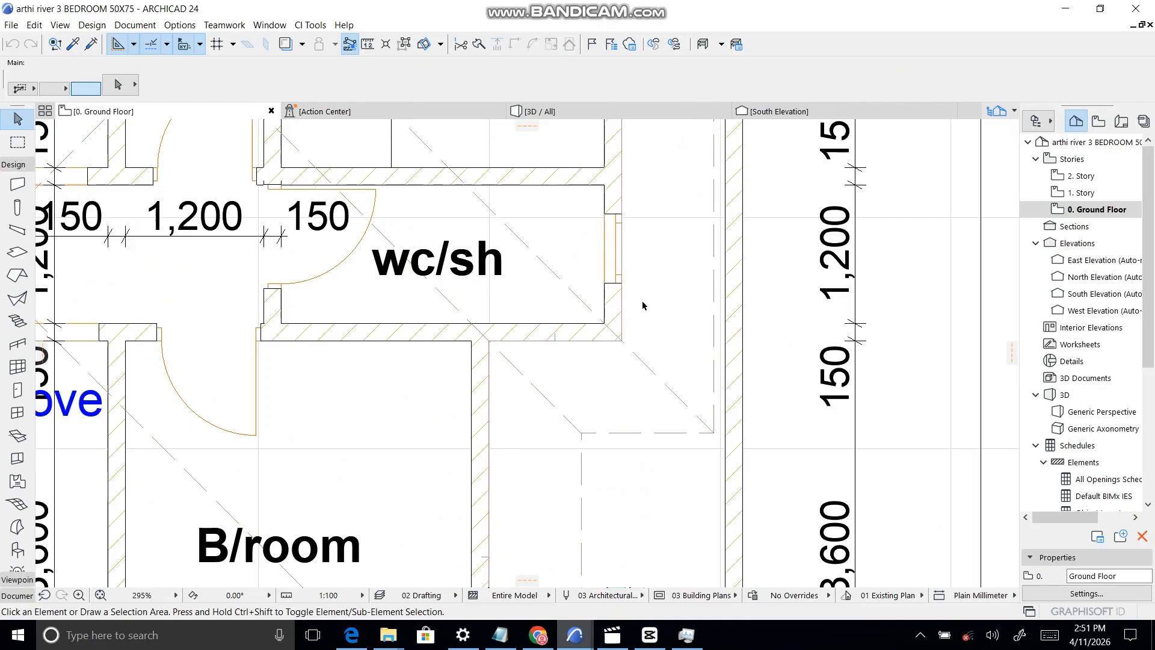
- Try to move the long wall between the passage and the rear rooms, and undo the move
{"action": "left_click", "coordinate": [603, 303]}
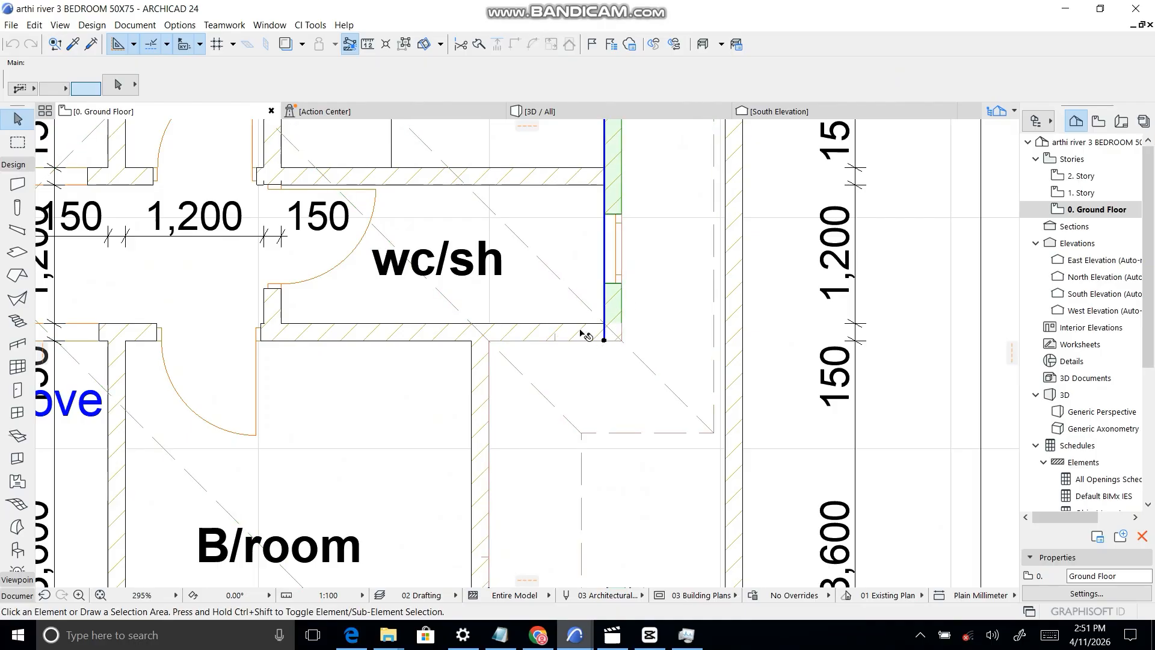
{"action": "left_click", "coordinate": [552, 328]}
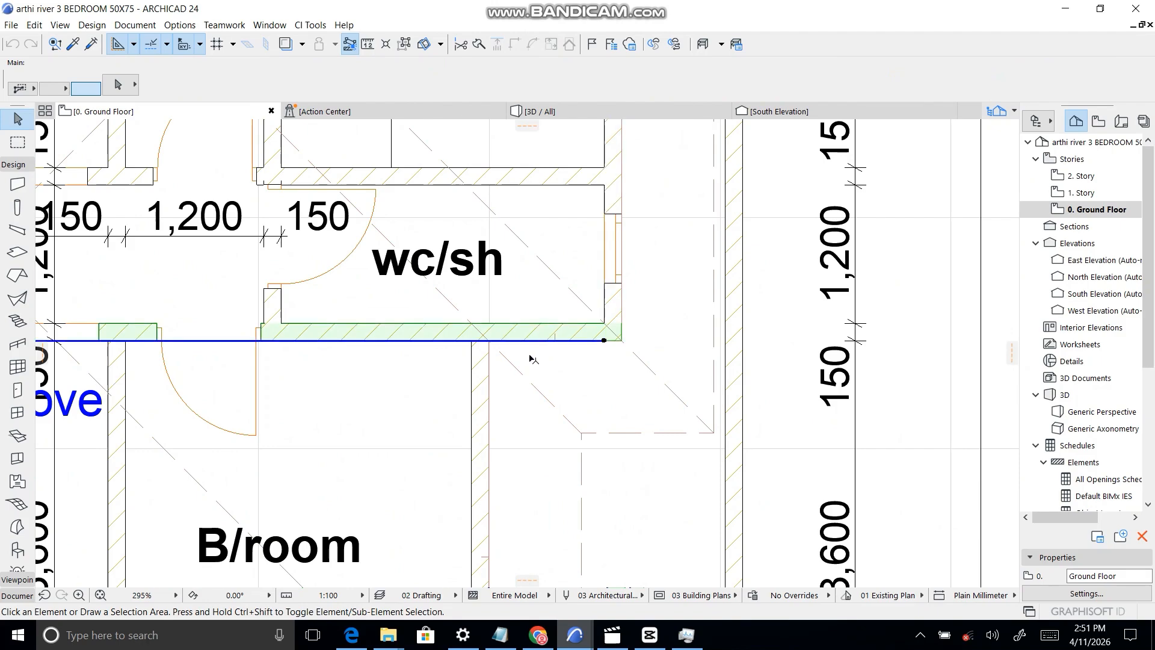
{"action": "left_click_drag", "start_coordinate": [556, 324], "coordinate": [480, 373]}
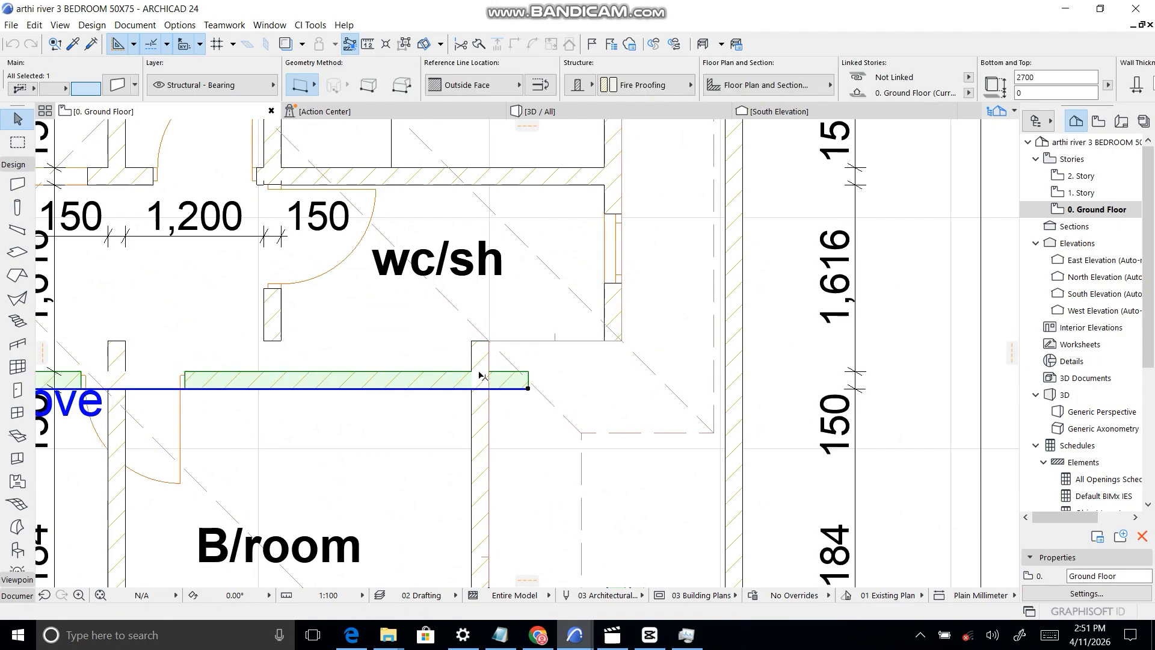
{"action": "left_click", "coordinate": [15, 45]}
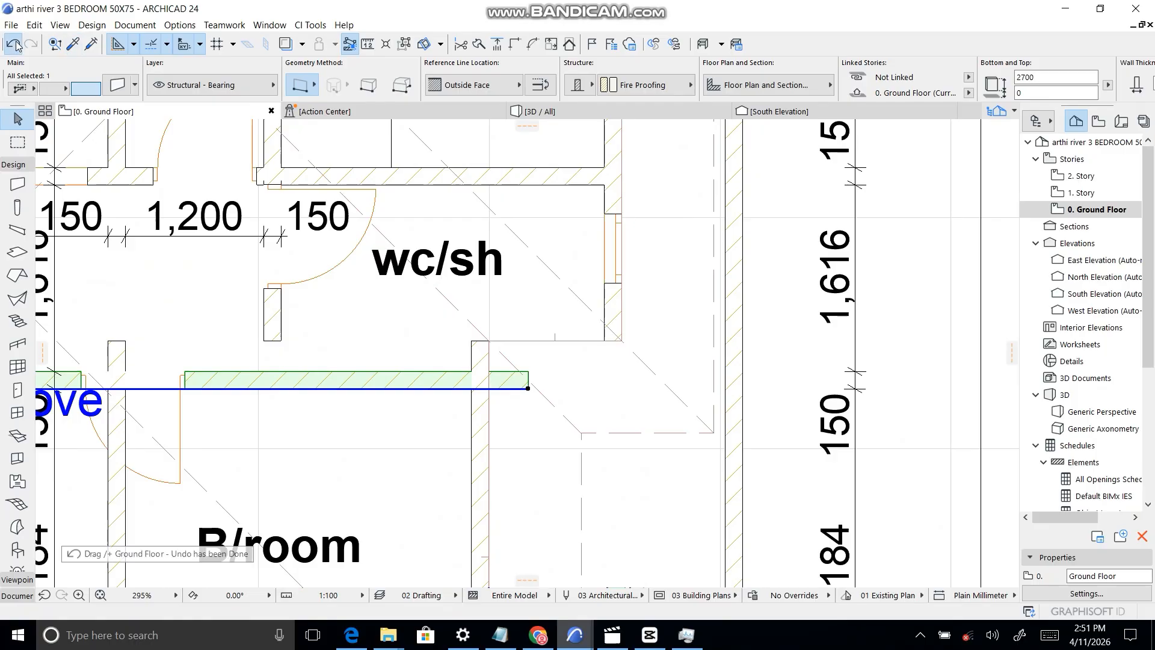
{"action": "left_click", "coordinate": [15, 45]}
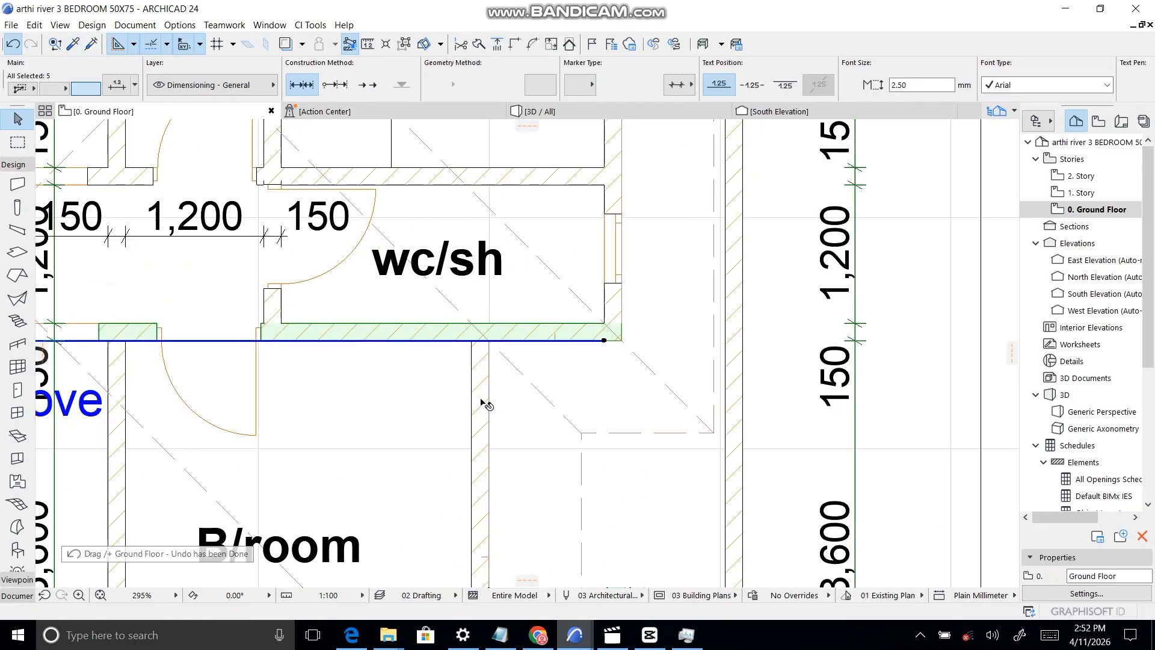
- Hide the Shell - Roof layer of the roof covering the house on the ground floor plan
{"action": "scroll", "coordinate": [559, 379], "scroll_direction": "down", "scroll_amount": 5}
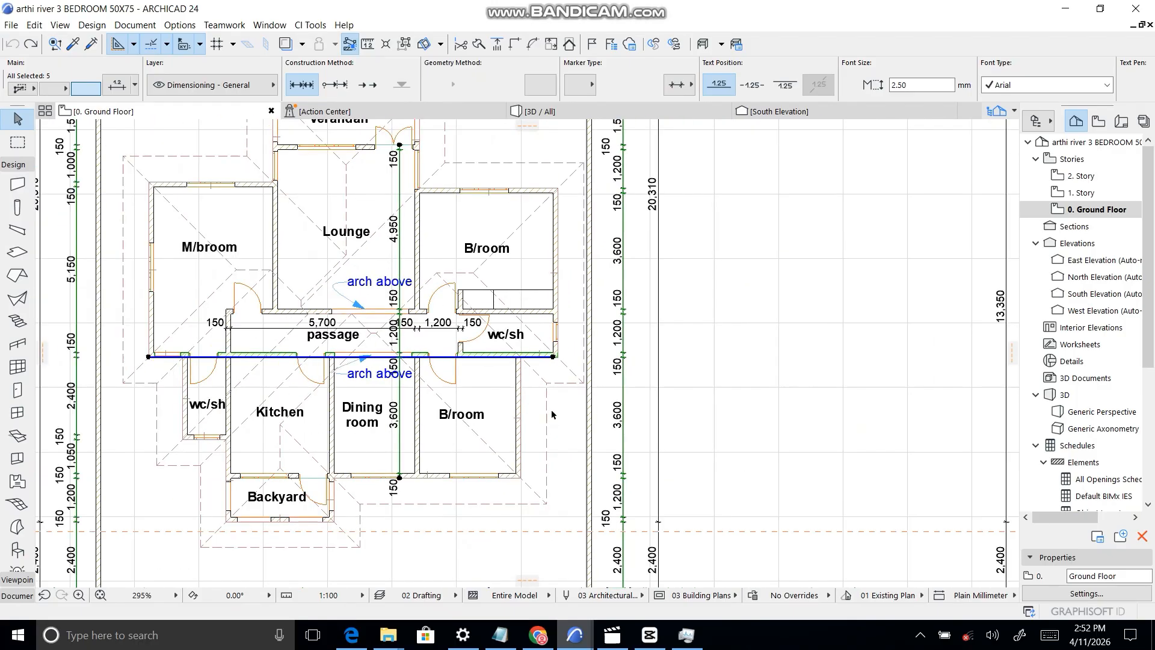
{"action": "left_click", "coordinate": [548, 395]}
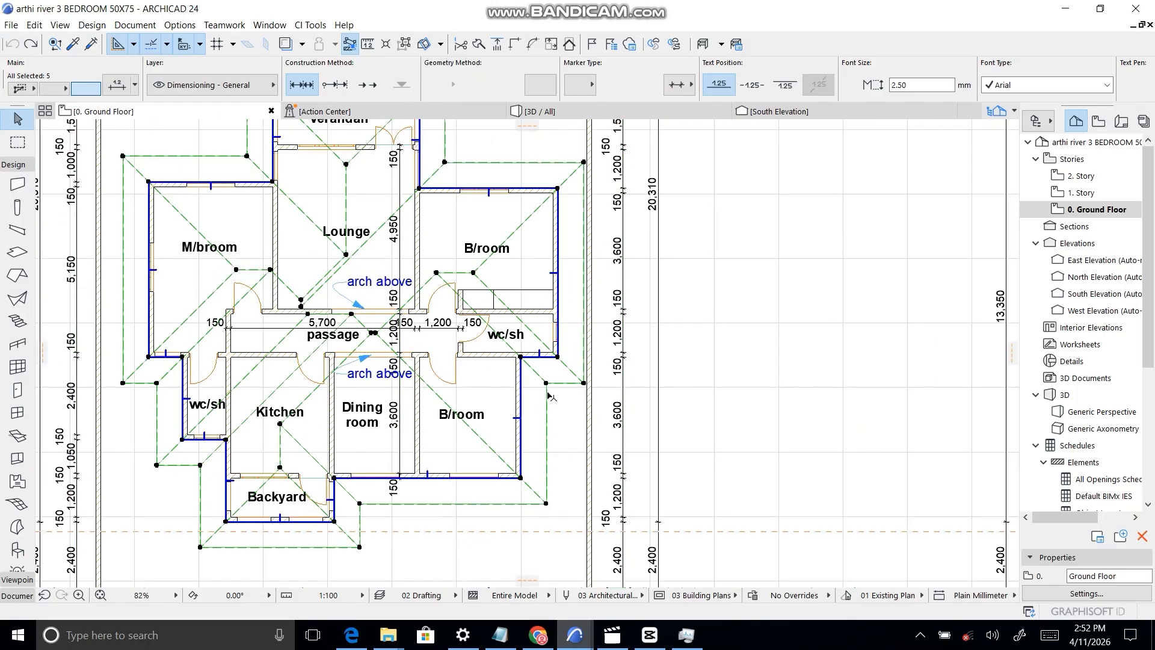
{"action": "right_click", "coordinate": [549, 396]}
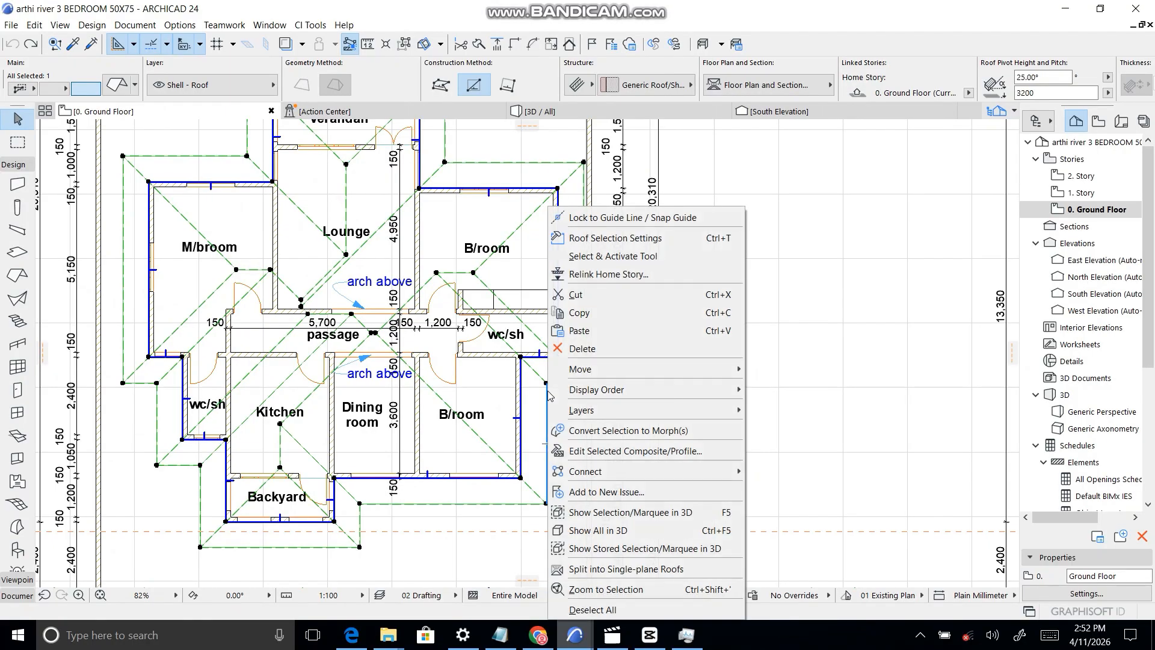
{"action": "mouse_move", "coordinate": [592, 395]}
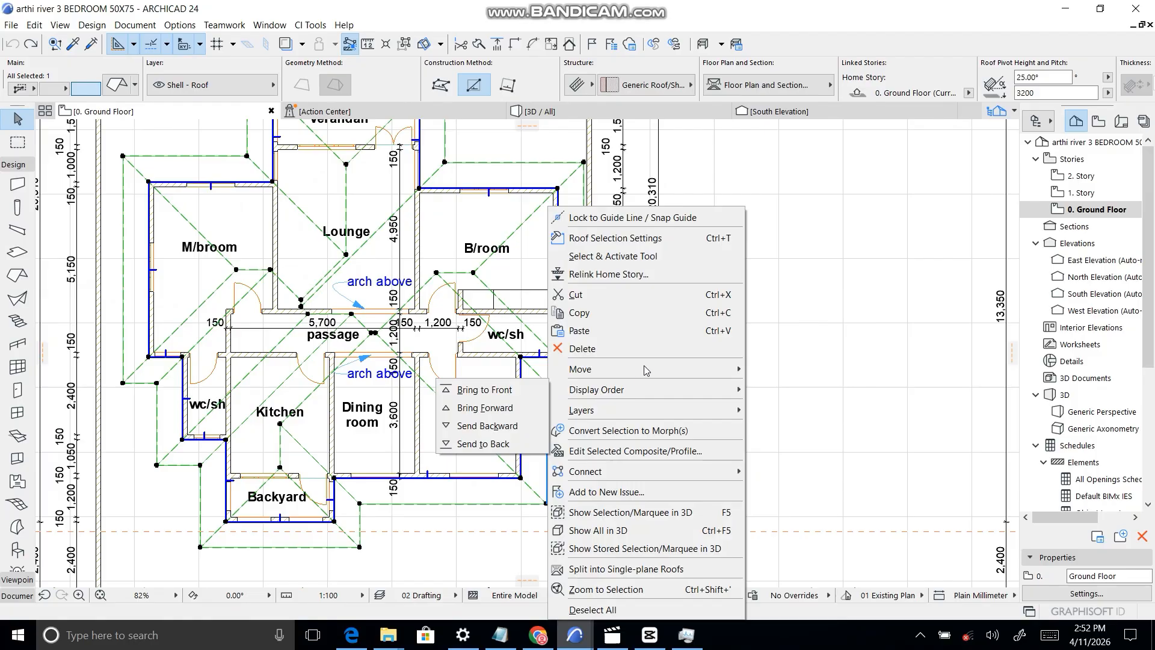
{"action": "mouse_move", "coordinate": [646, 367]}
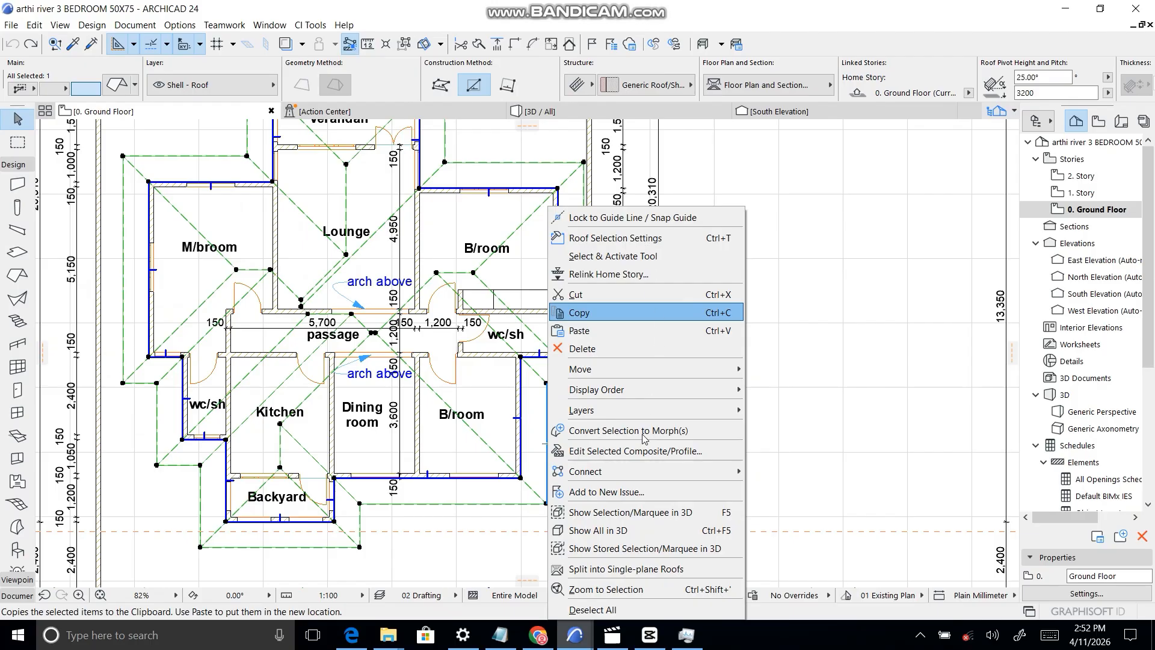
{"action": "mouse_move", "coordinate": [652, 413]}
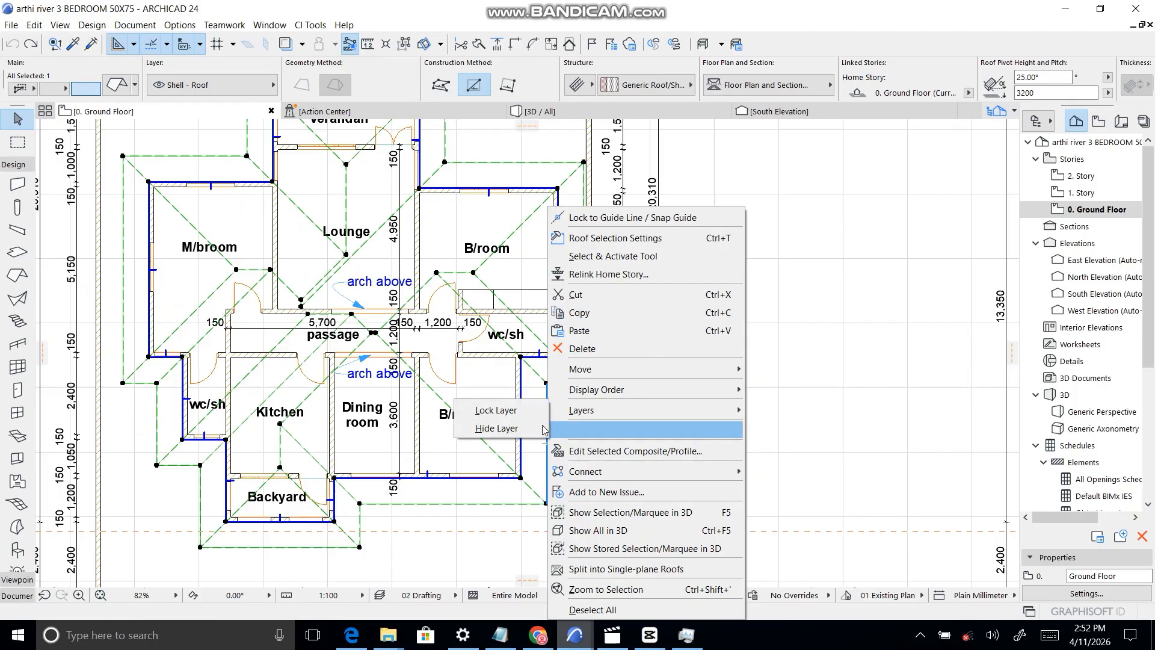
{"action": "left_click", "coordinate": [488, 429]}
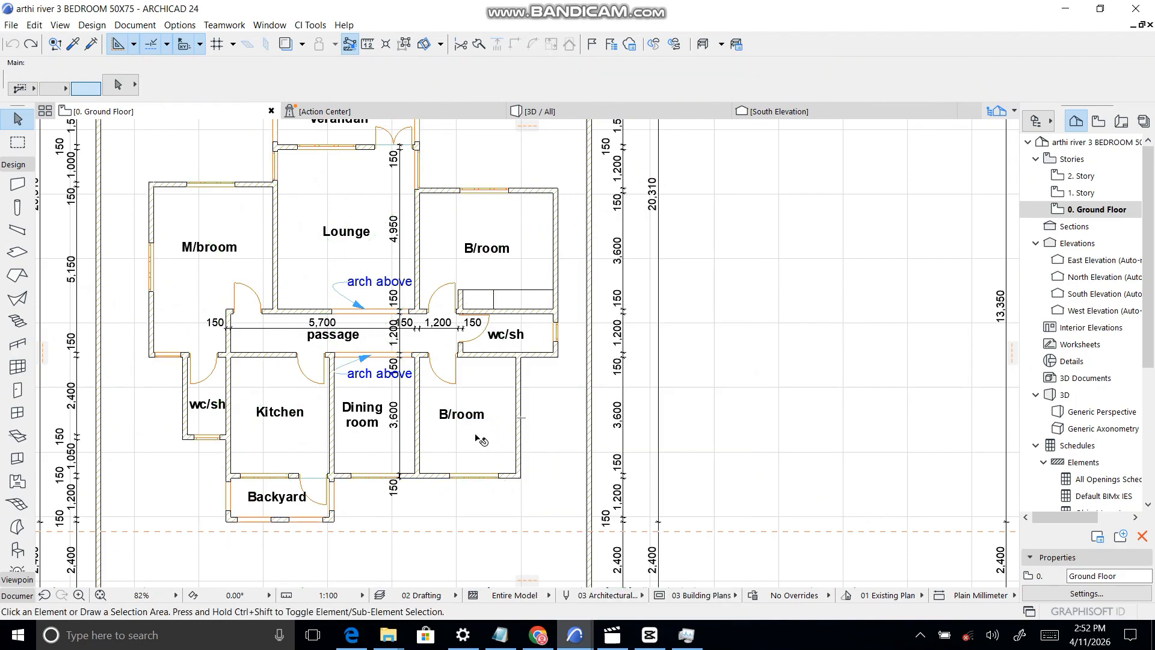
- Split the rear bedroom's outer side wall just below its junction with the wc/sh wall, and select the wall below the split
{"action": "scroll", "coordinate": [542, 312], "scroll_direction": "up", "scroll_amount": 5}
{"action": "scroll", "coordinate": [492, 398], "scroll_direction": "down", "scroll_amount": 6}
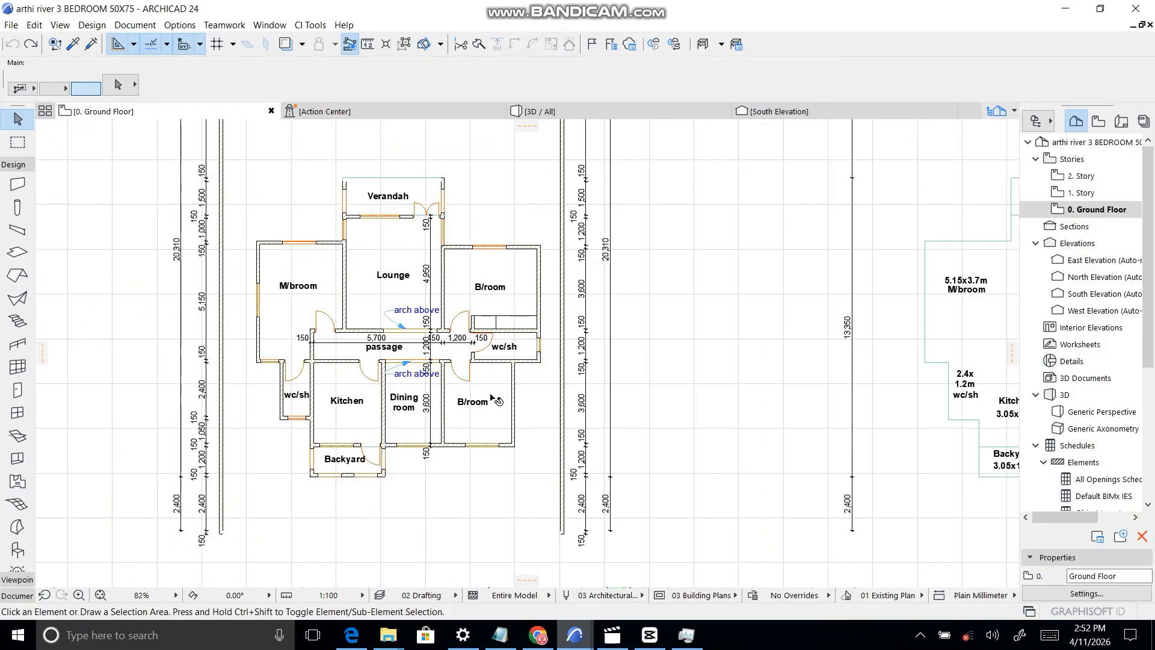
{"action": "scroll", "coordinate": [496, 402], "scroll_direction": "up", "scroll_amount": 3}
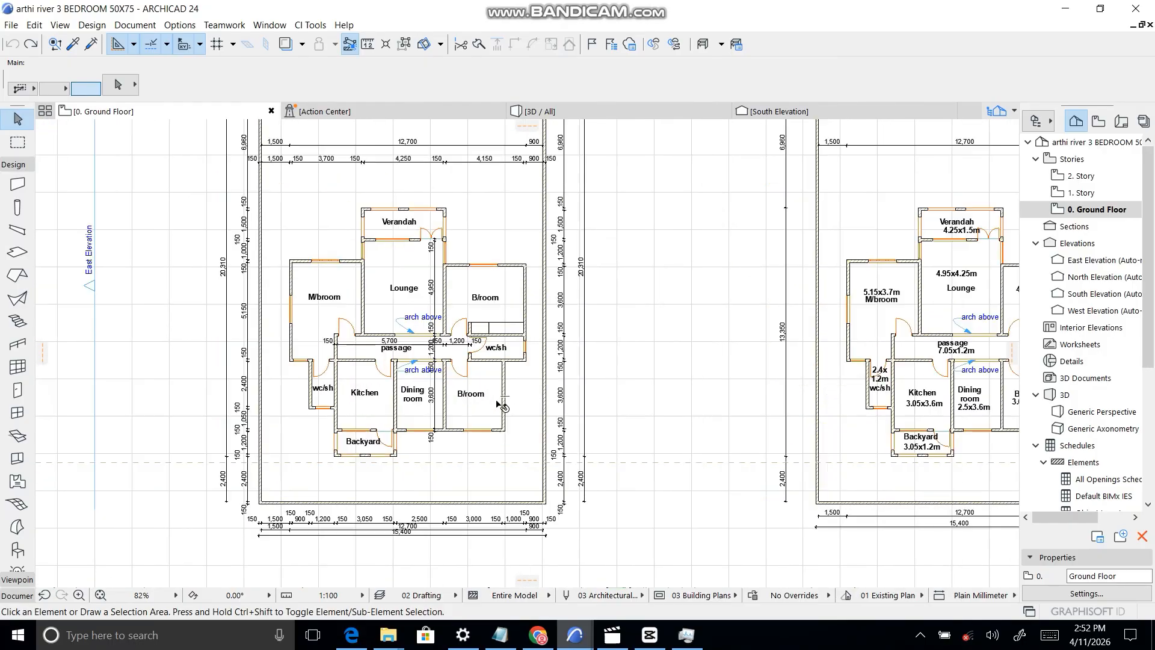
{"action": "scroll", "coordinate": [502, 406], "scroll_direction": "up", "scroll_amount": 5}
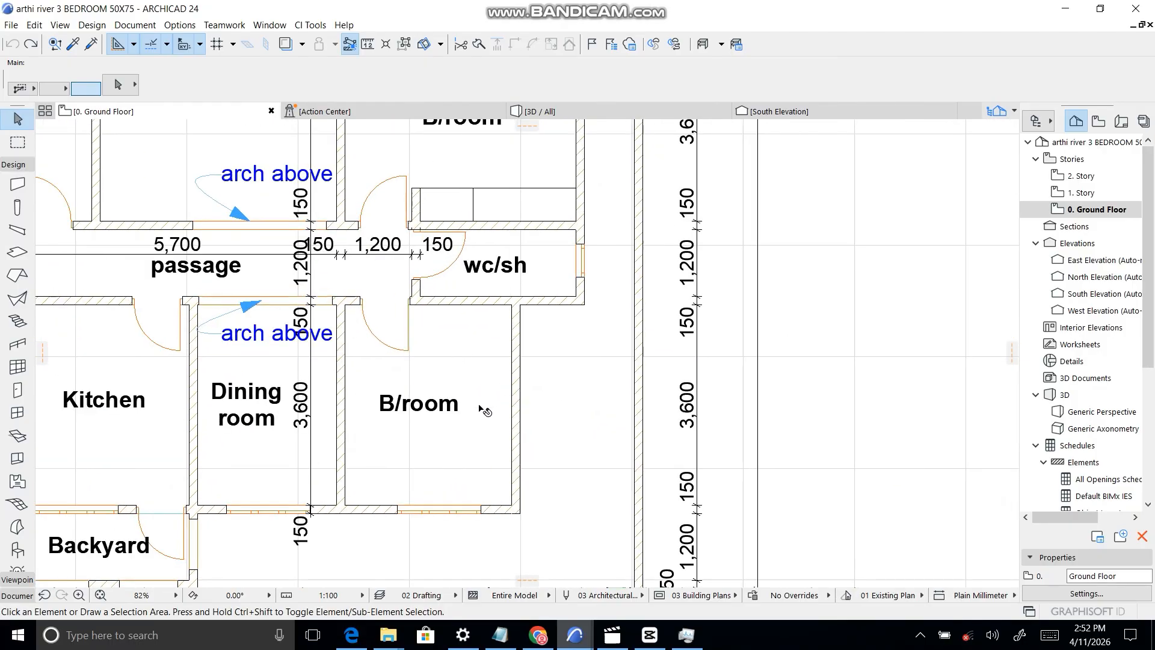
{"action": "scroll", "coordinate": [534, 278], "scroll_direction": "up", "scroll_amount": 4}
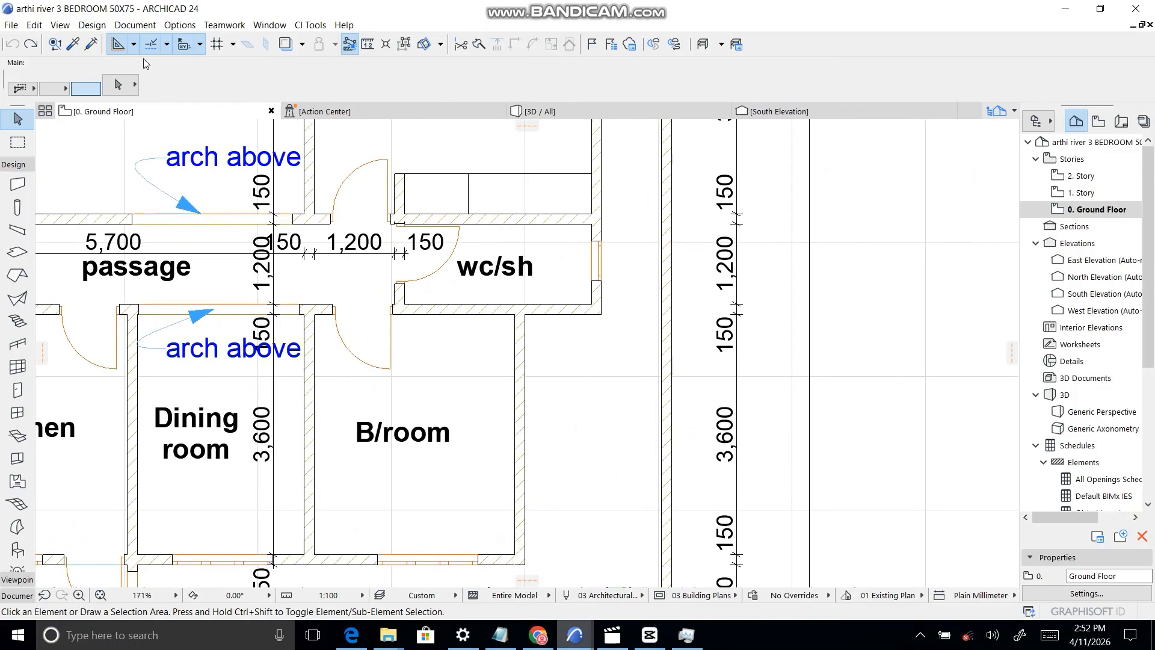
{"action": "left_click", "coordinate": [478, 45]}
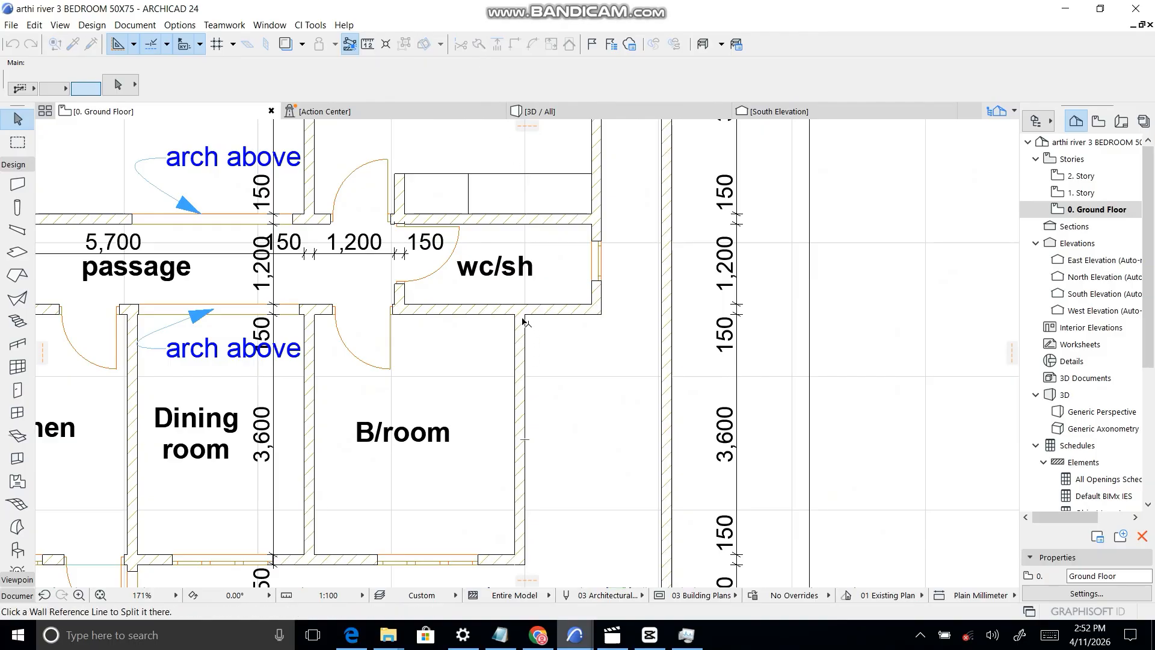
{"action": "left_click", "coordinate": [522, 321]}
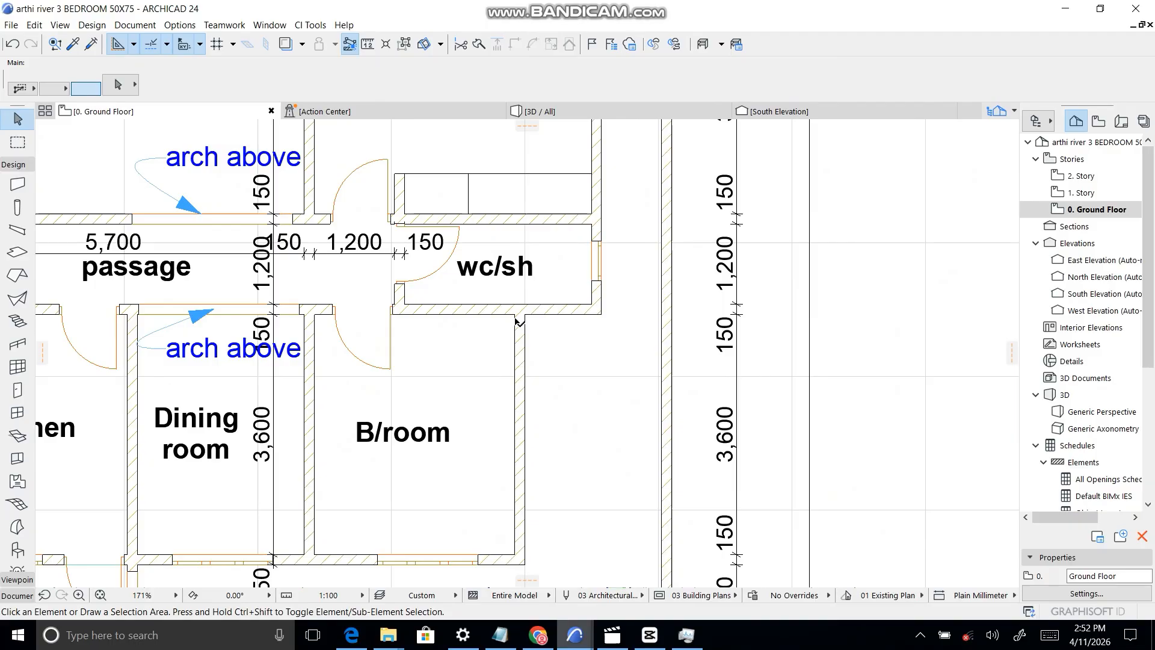
{"action": "left_click", "coordinate": [517, 329]}
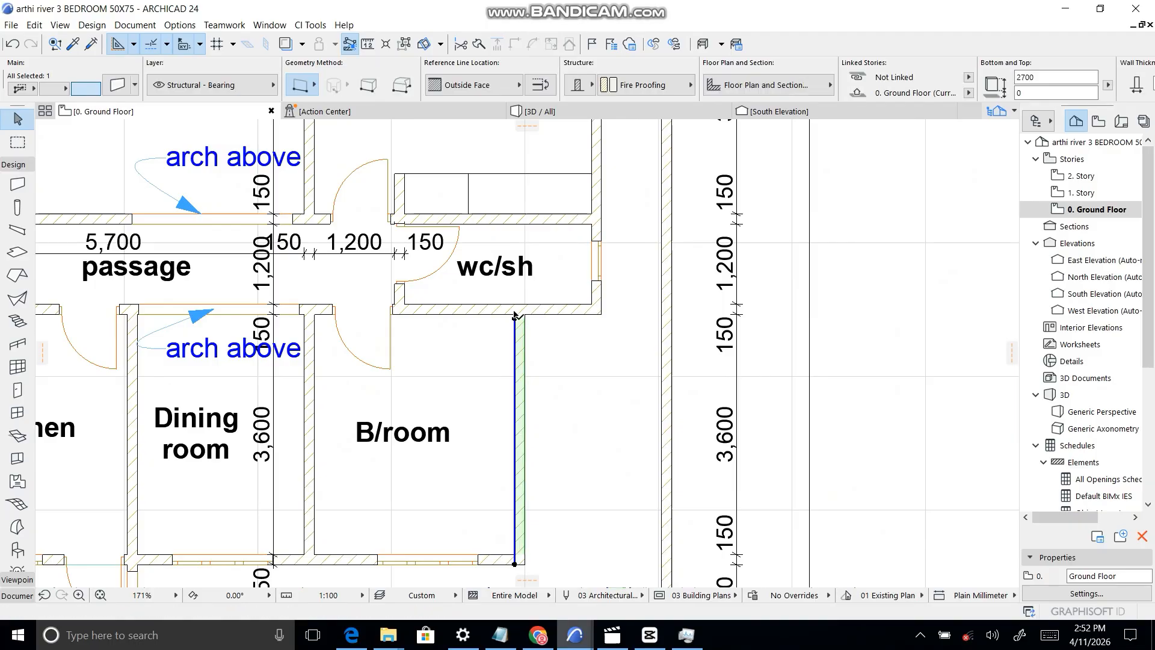
- Split the long wall below the wc/sh with a line in continuation of the inner face of the rear bedroom's outer side wall
{"action": "scroll", "coordinate": [514, 315], "scroll_direction": "up", "scroll_amount": 6}
{"action": "left_click", "coordinate": [490, 328]}
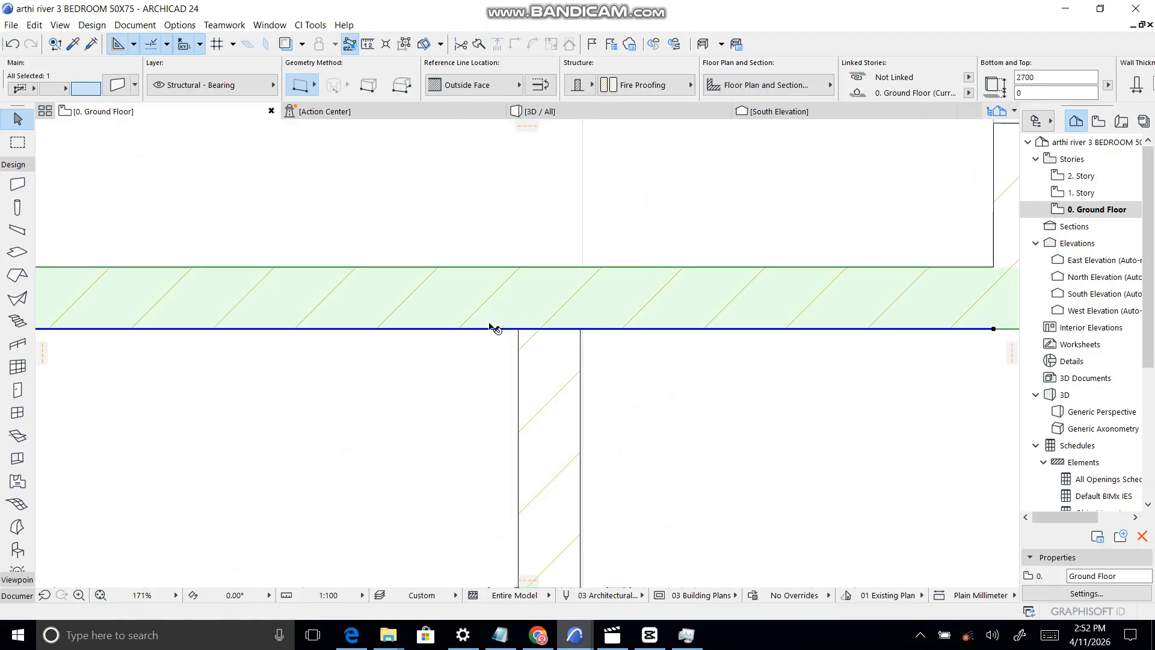
{"action": "left_click", "coordinate": [479, 43]}
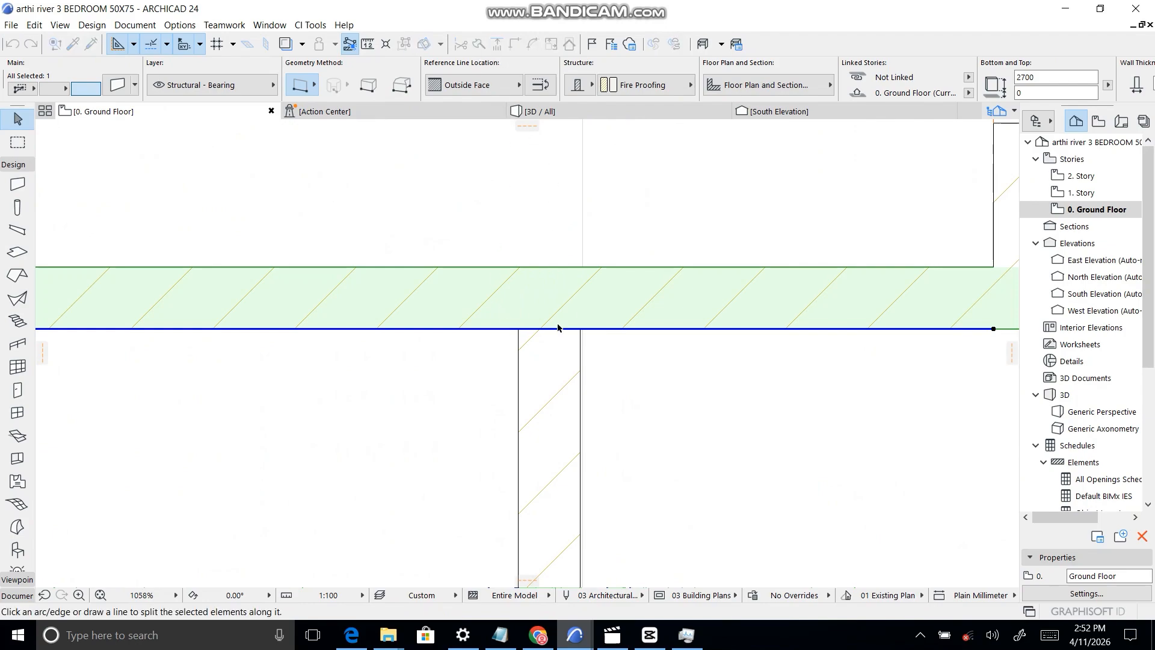
{"action": "left_click", "coordinate": [519, 333]}
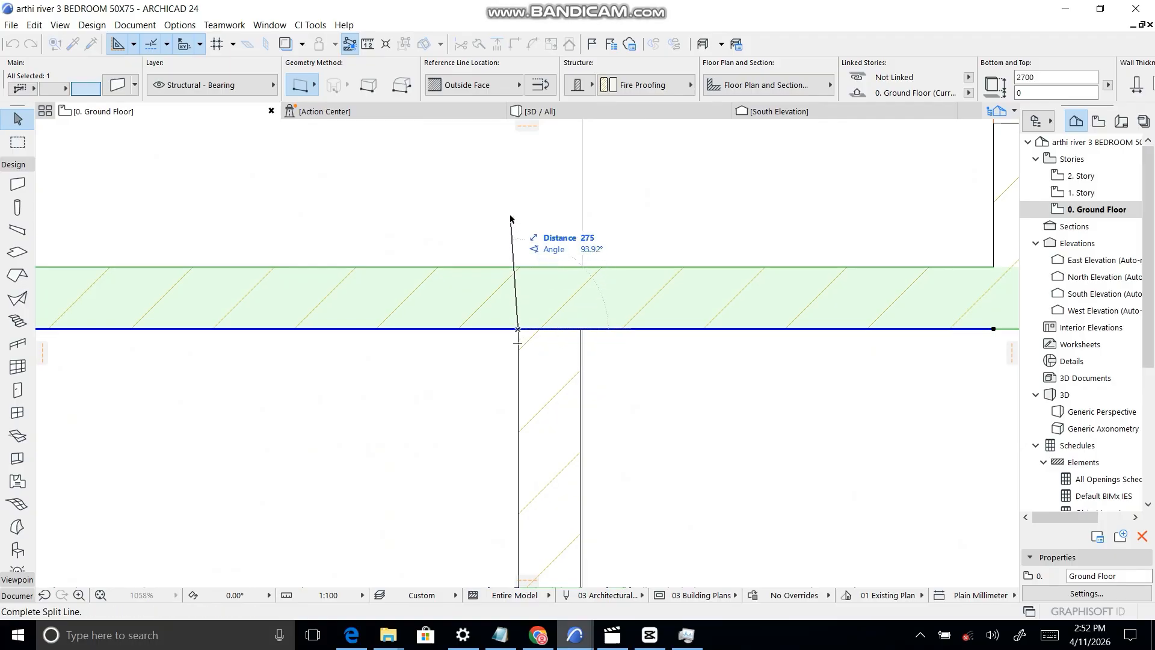
{"action": "scroll", "coordinate": [500, 253], "scroll_direction": "down", "scroll_amount": 2}
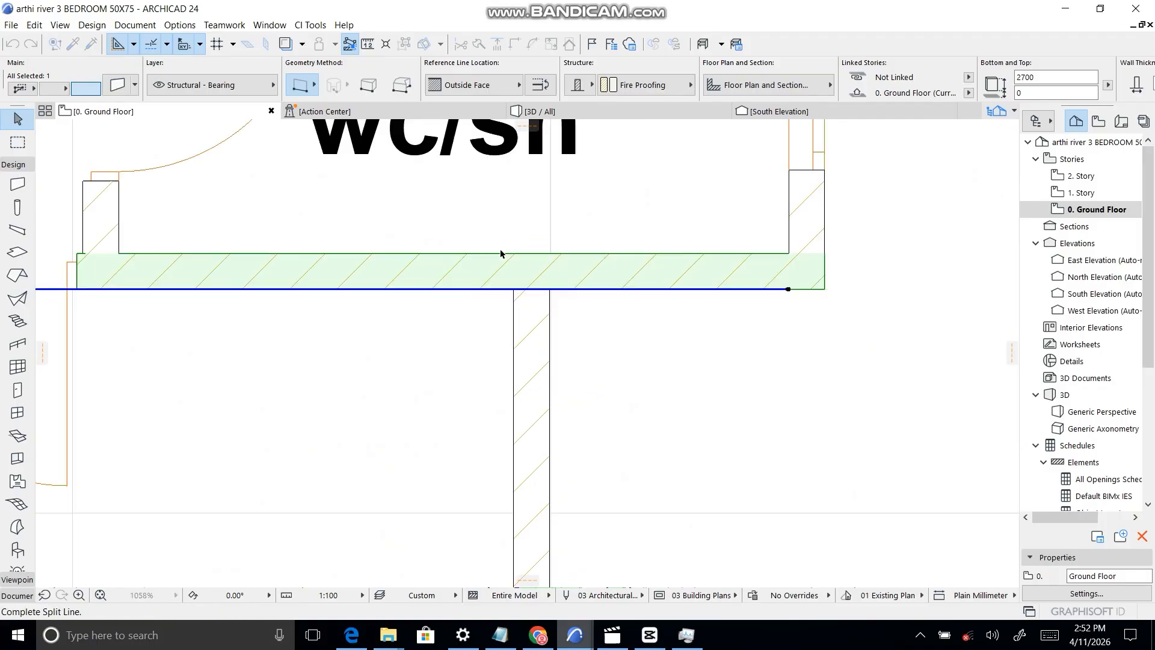
{"action": "left_click", "coordinate": [512, 219]}
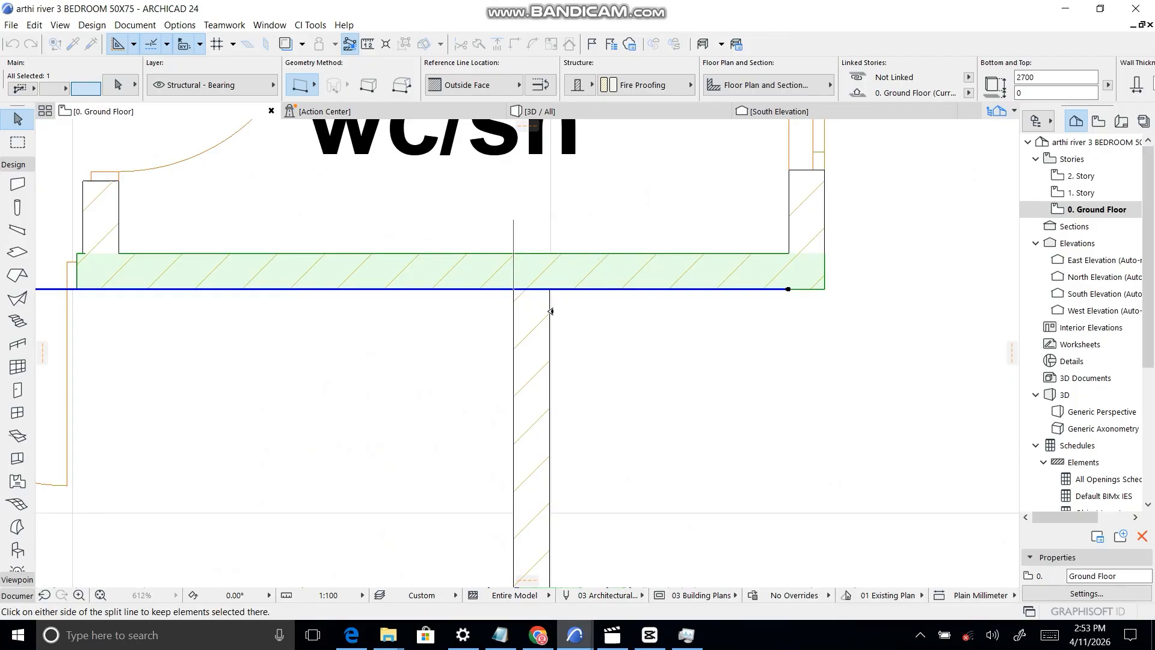
{"action": "left_click", "coordinate": [483, 312]}
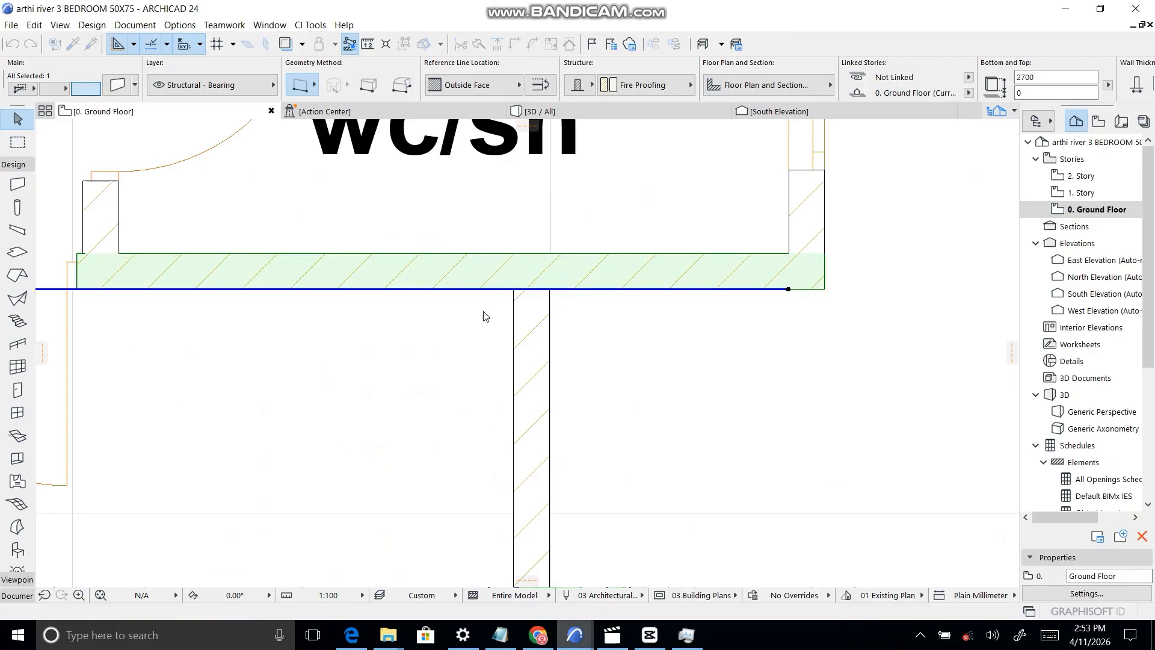
{"action": "left_click", "coordinate": [591, 315]}
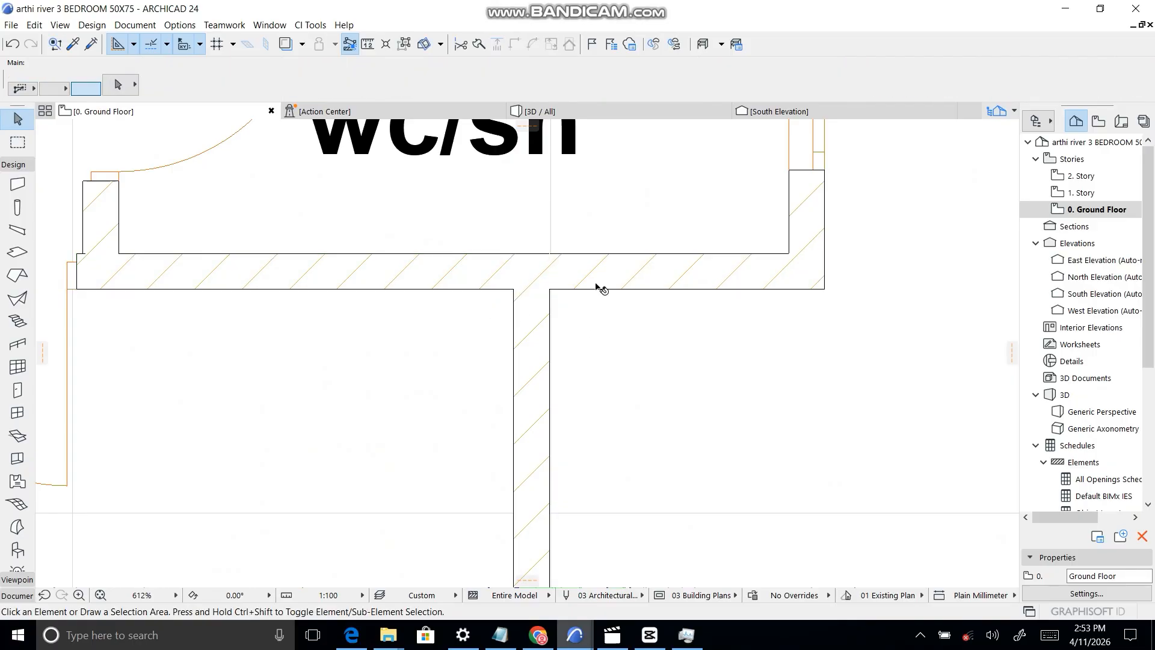
- Select the rear bedroom's outer side wall, the short wall below the wc/sh, the outer wall beside the wc/sh, and the long rear wall
{"action": "scroll", "coordinate": [448, 334], "scroll_direction": "down", "scroll_amount": 4}
{"action": "scroll", "coordinate": [459, 343], "scroll_direction": "down", "scroll_amount": 5}
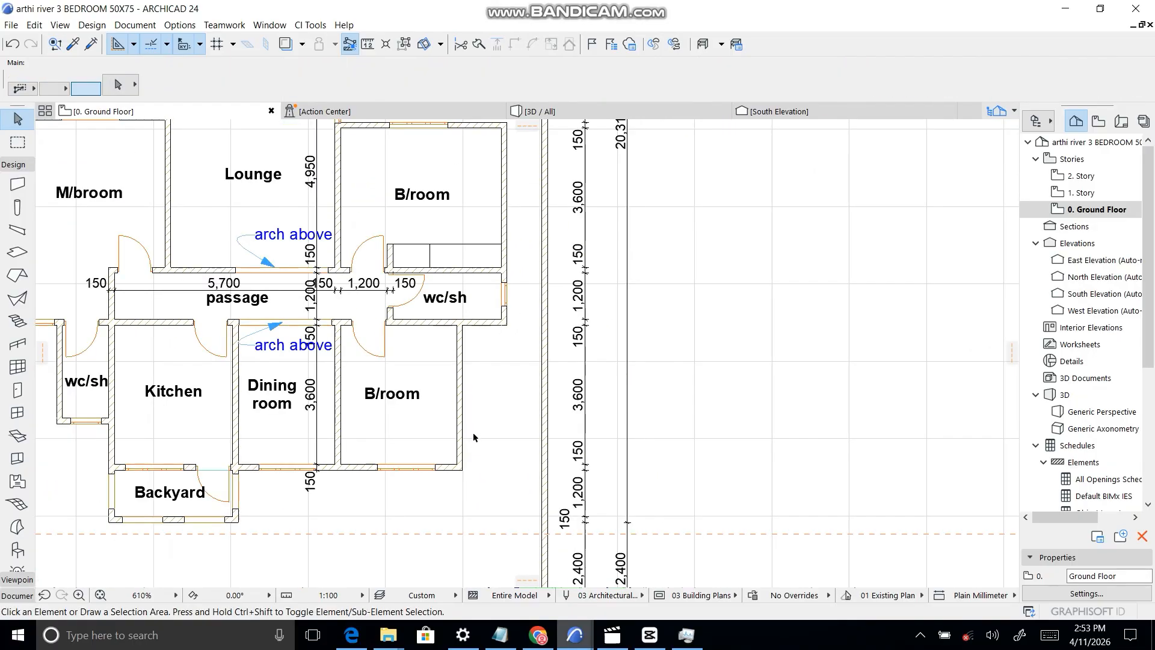
{"action": "left_click", "coordinate": [460, 411]}
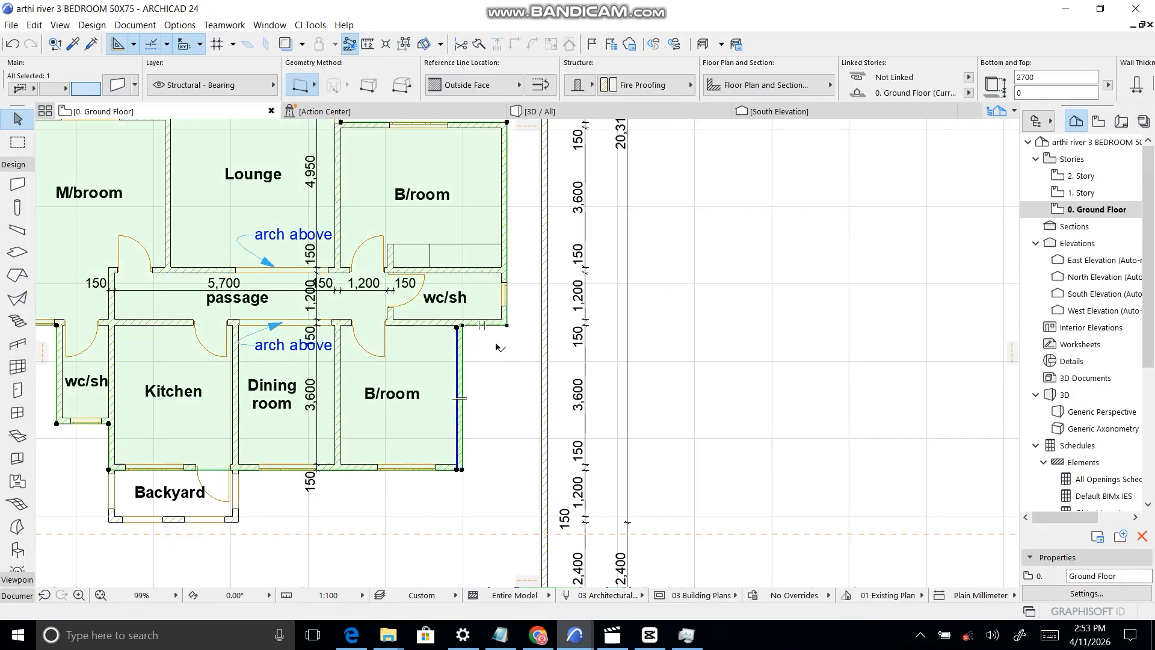
{"action": "left_click", "coordinate": [477, 352]}
{"action": "scroll", "coordinate": [476, 348], "scroll_direction": "up", "scroll_amount": 4}
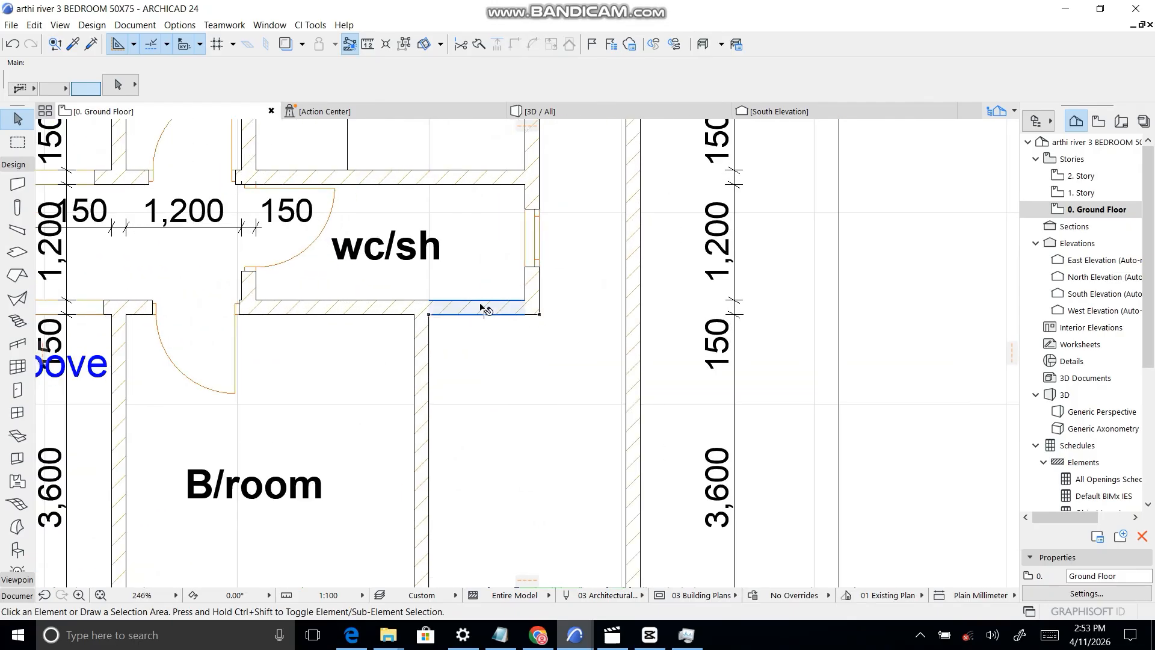
{"action": "left_click", "coordinate": [423, 396]}
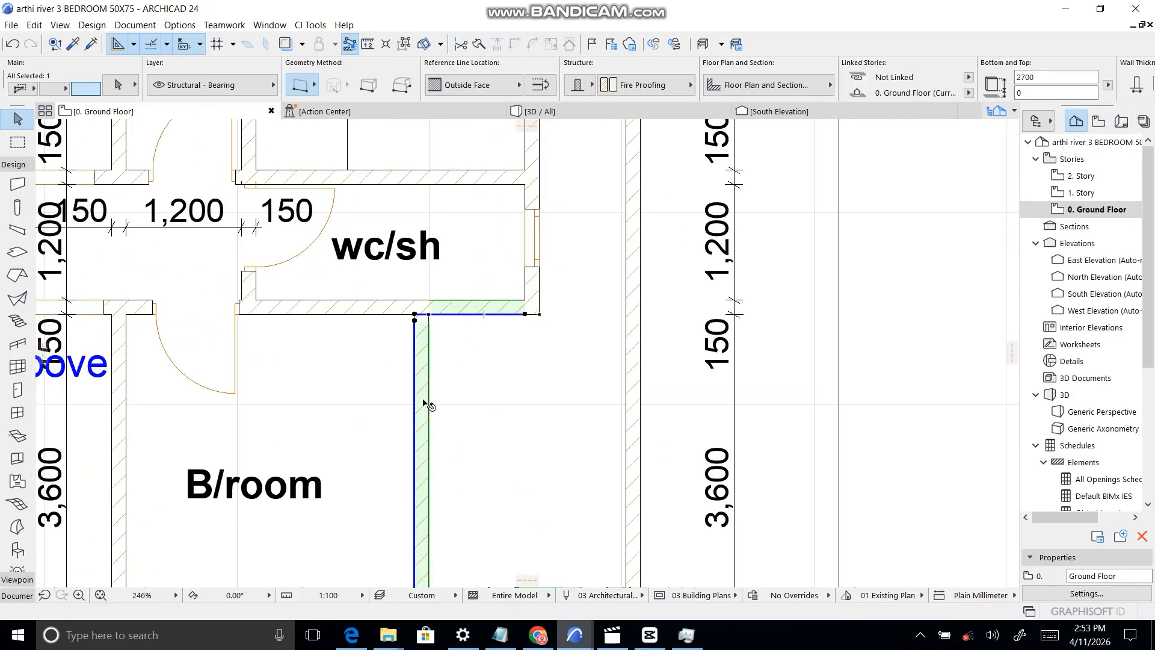
{"action": "left_click", "coordinate": [538, 291], "text": "shift"}
{"action": "scroll", "coordinate": [553, 301], "scroll_direction": "down", "scroll_amount": 5}
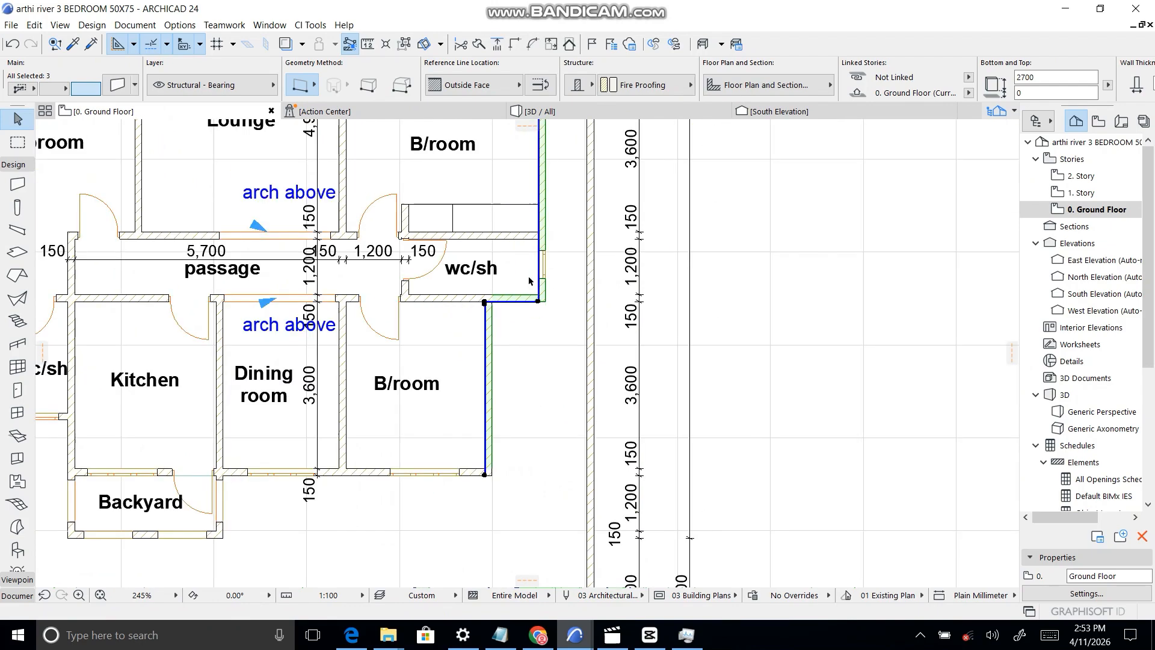
{"action": "scroll", "coordinate": [502, 415], "scroll_direction": "up", "scroll_amount": 4}
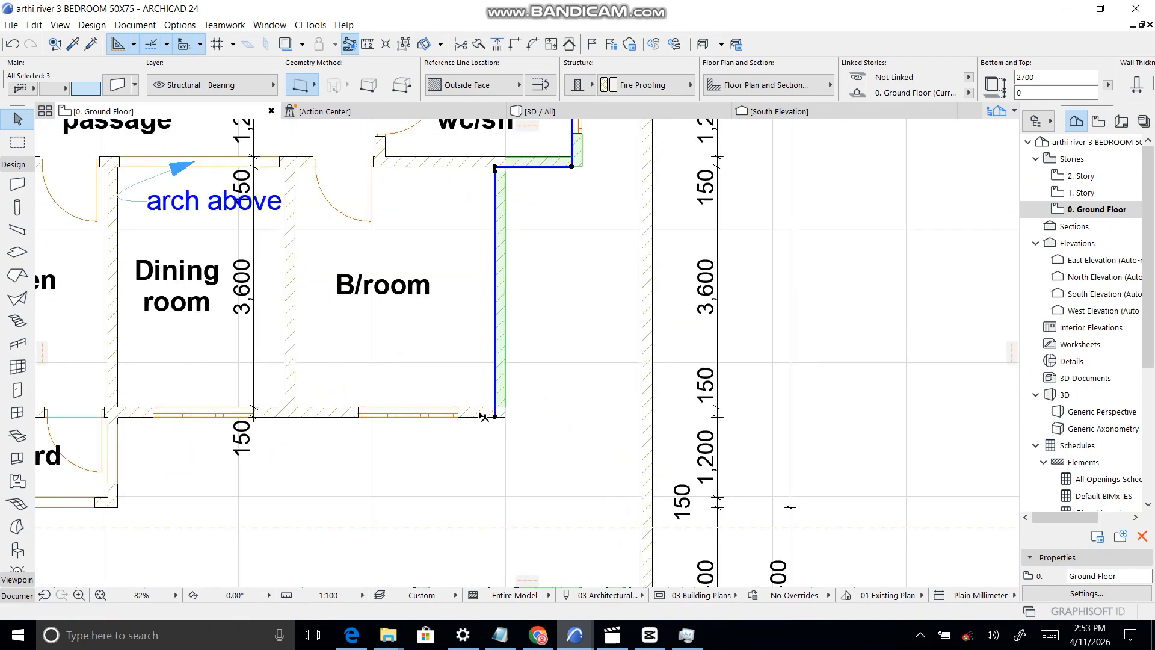
{"action": "left_click", "coordinate": [506, 428], "text": "shift"}
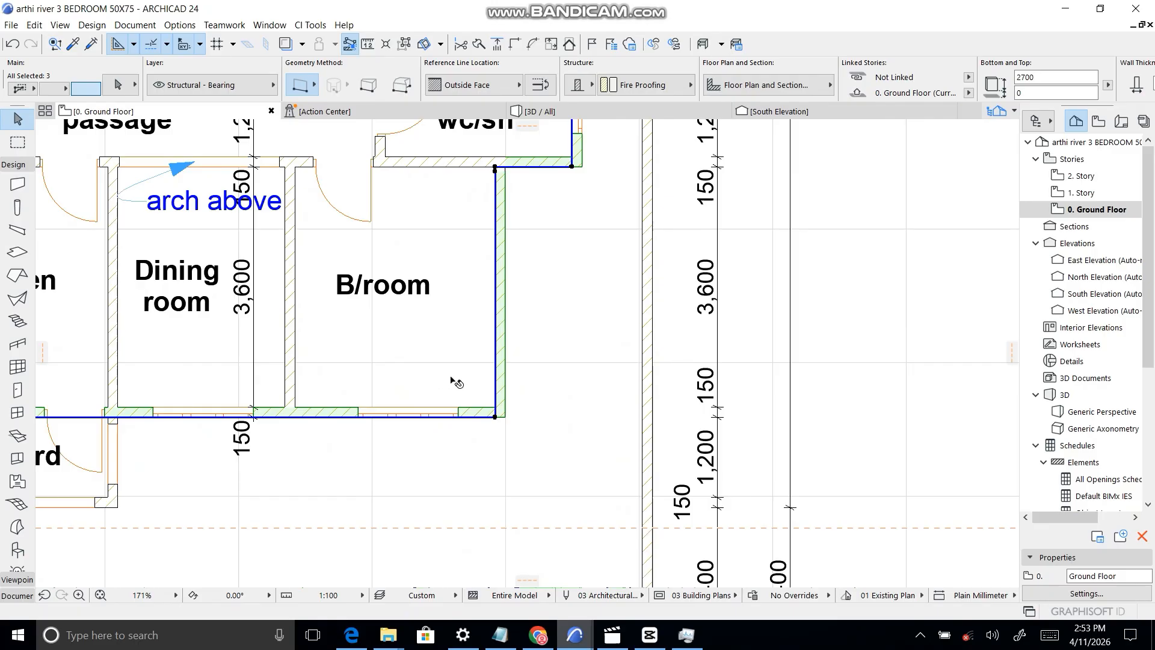
{"action": "scroll", "coordinate": [289, 392], "scroll_direction": "down", "scroll_amount": 2}
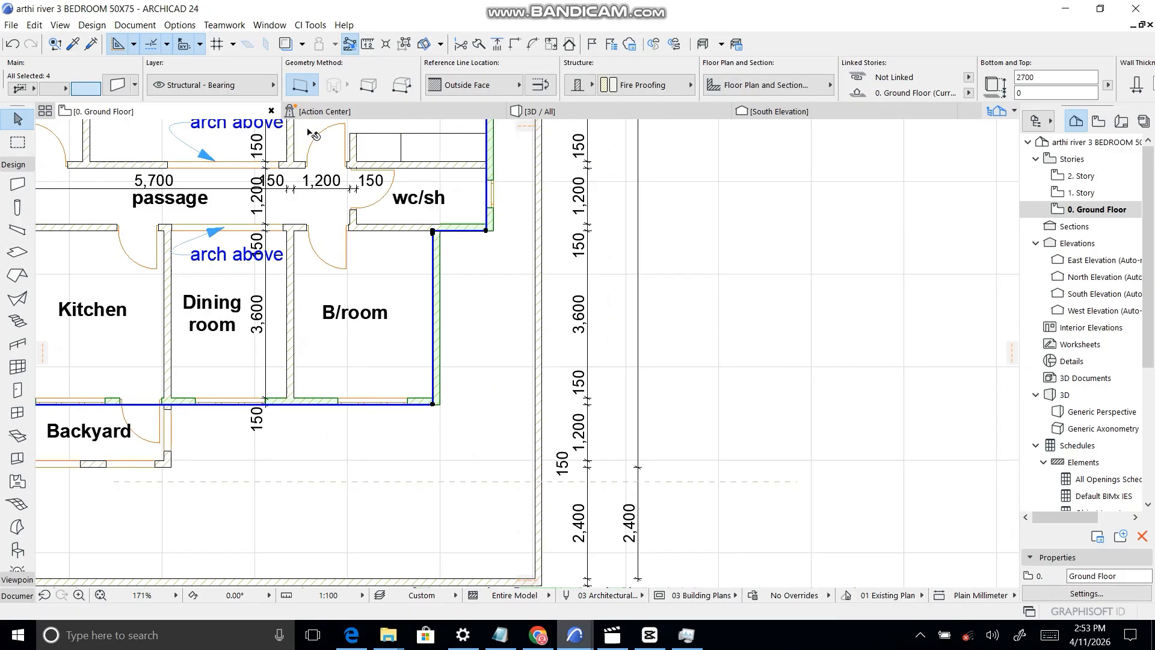
- Start a CI Tools wall covering on the selected walls, keeping the Custom Settings covering style and the default configuration
{"action": "left_click", "coordinate": [311, 25]}
{"action": "mouse_move", "coordinate": [286, 194]}
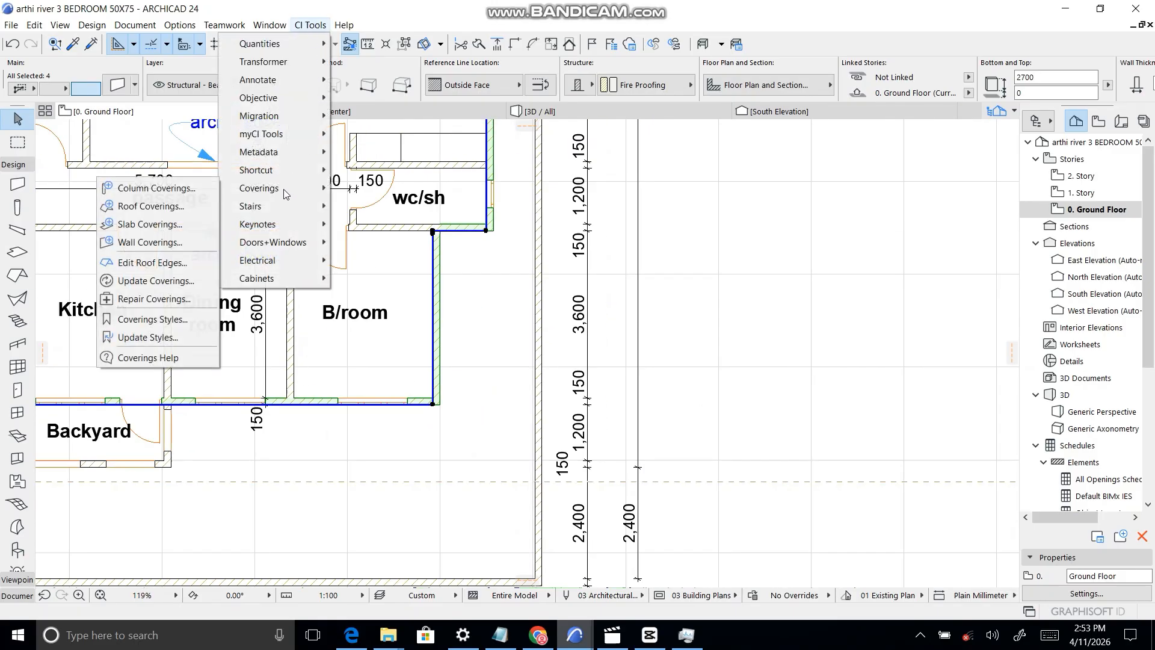
{"action": "left_click", "coordinate": [150, 243]}
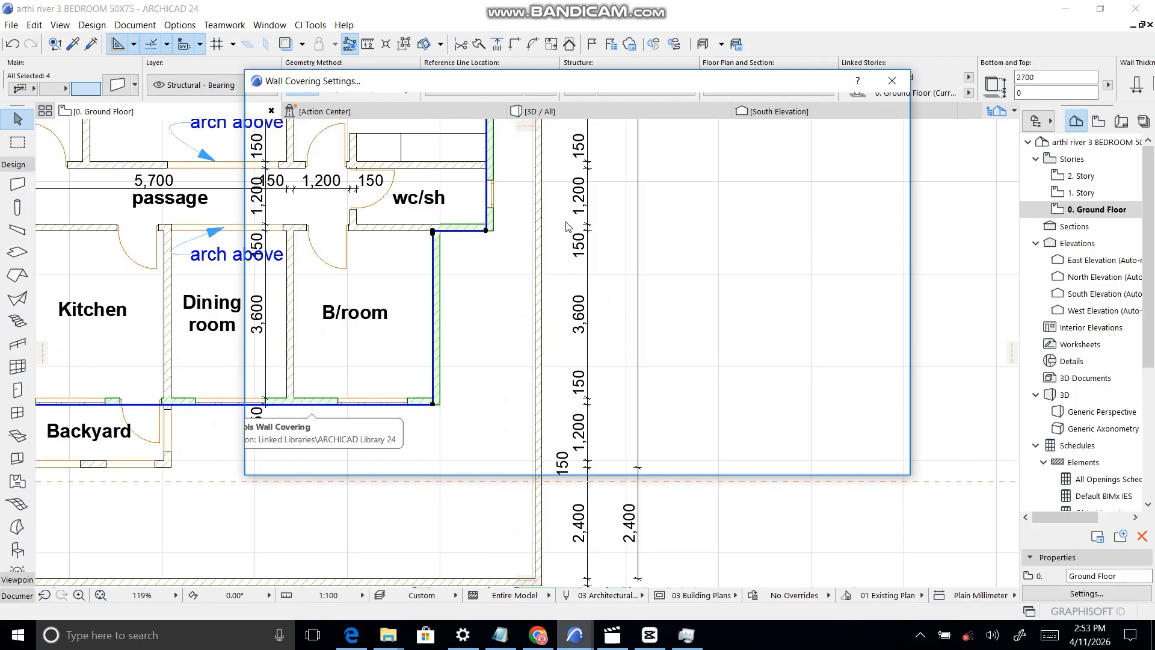
{"action": "left_click_drag", "start_coordinate": [664, 81], "coordinate": [636, 59]}
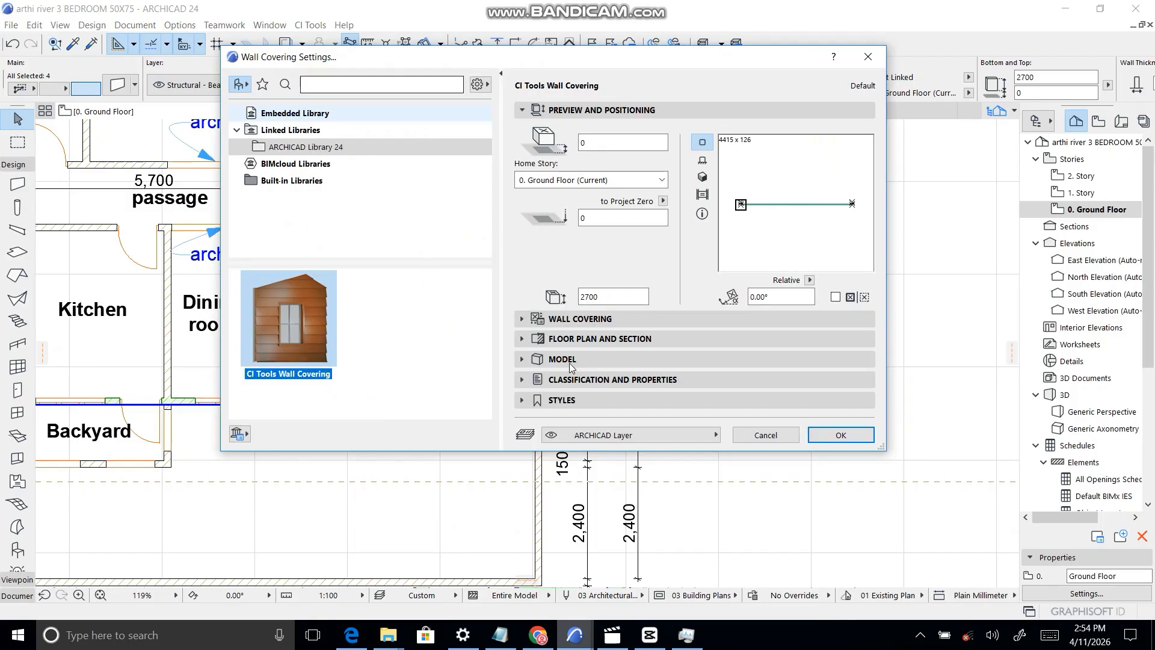
{"action": "left_click", "coordinate": [521, 318]}
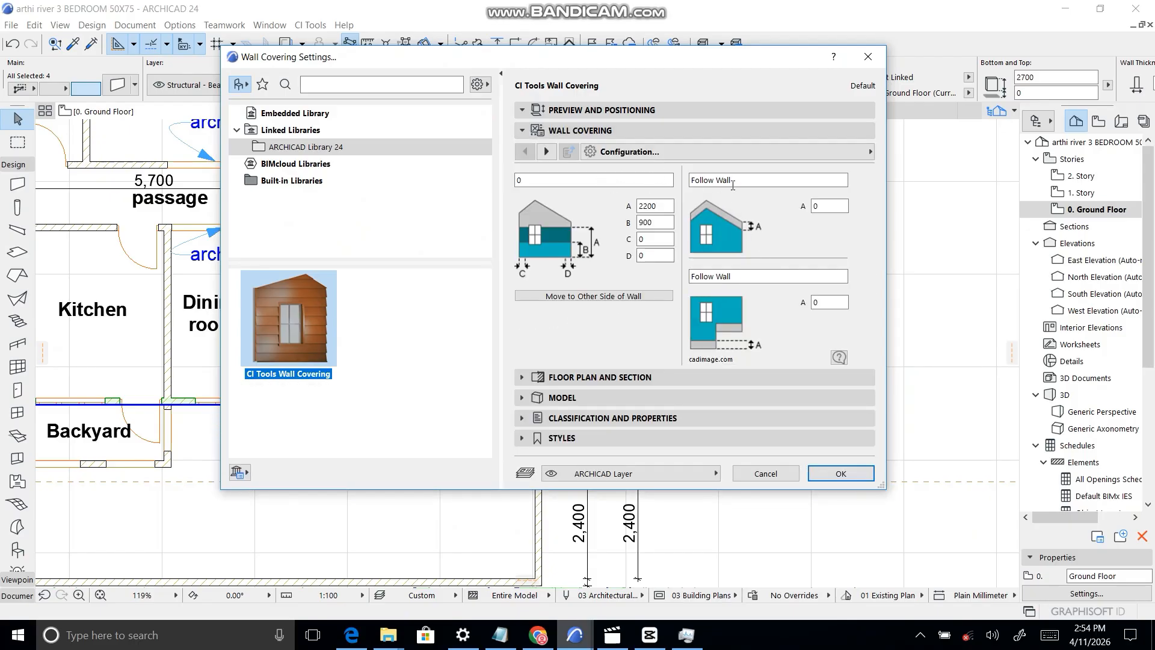
{"action": "left_click", "coordinate": [547, 153]}
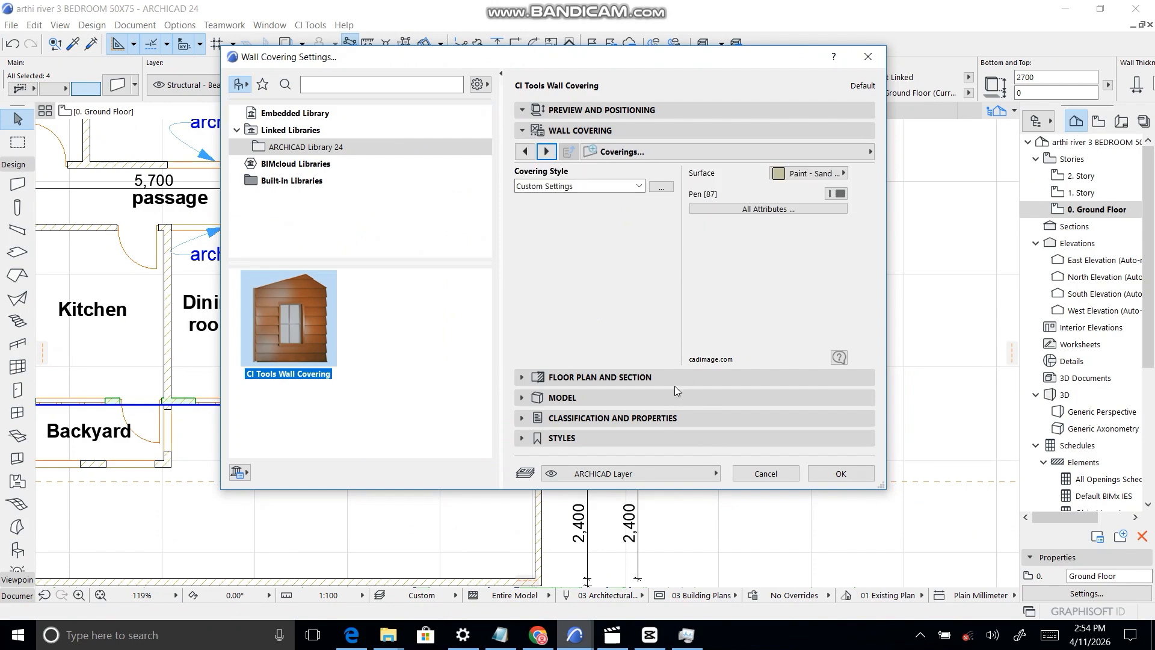
{"action": "left_click", "coordinate": [840, 474]}
- Place the wall covering on the outer side of the selected walls and inspect it around the rear bedroom's corner
{"action": "scroll", "coordinate": [745, 394], "scroll_direction": "up", "scroll_amount": 2}
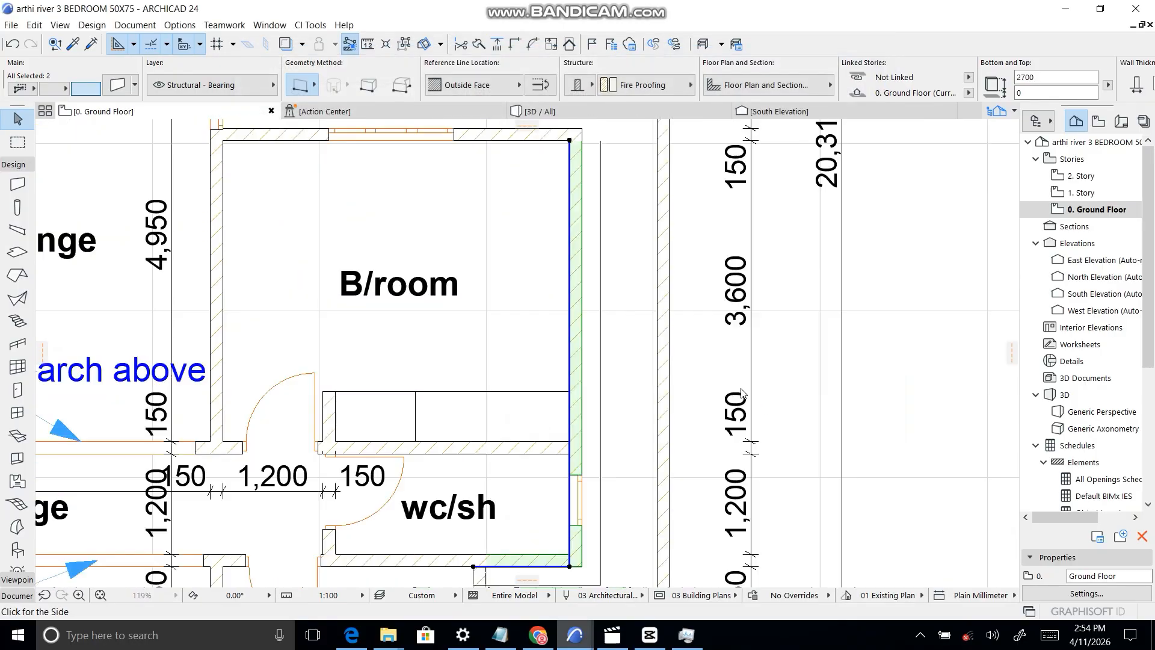
{"action": "scroll", "coordinate": [744, 388], "scroll_direction": "down", "scroll_amount": 5}
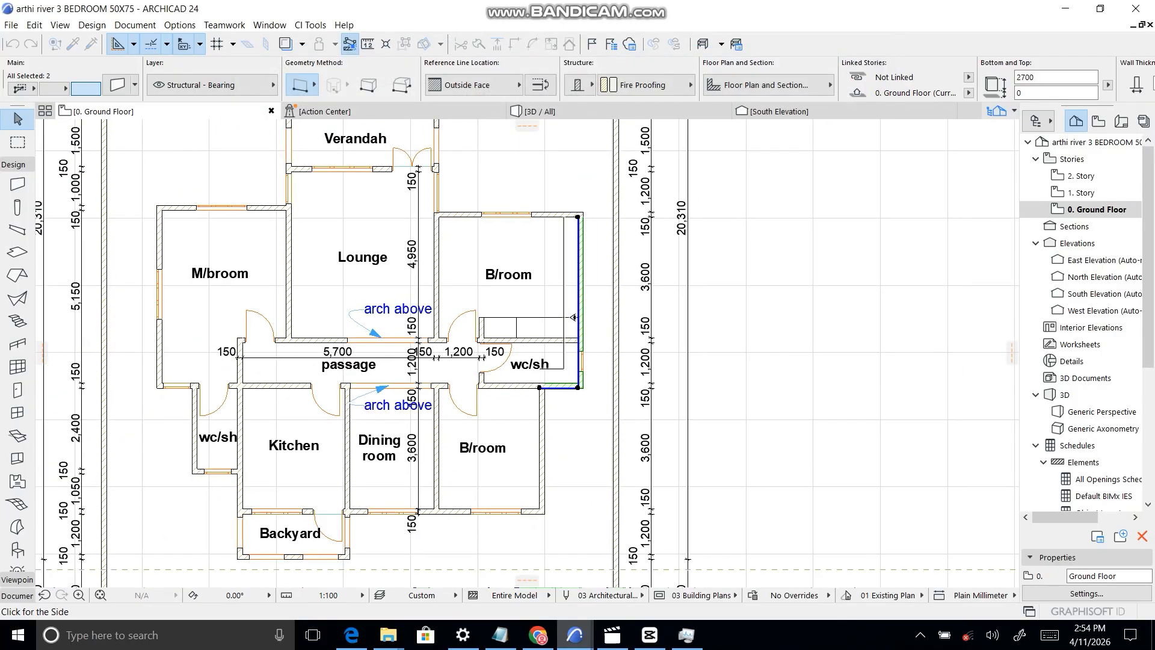
{"action": "scroll", "coordinate": [596, 392], "scroll_direction": "up", "scroll_amount": 2}
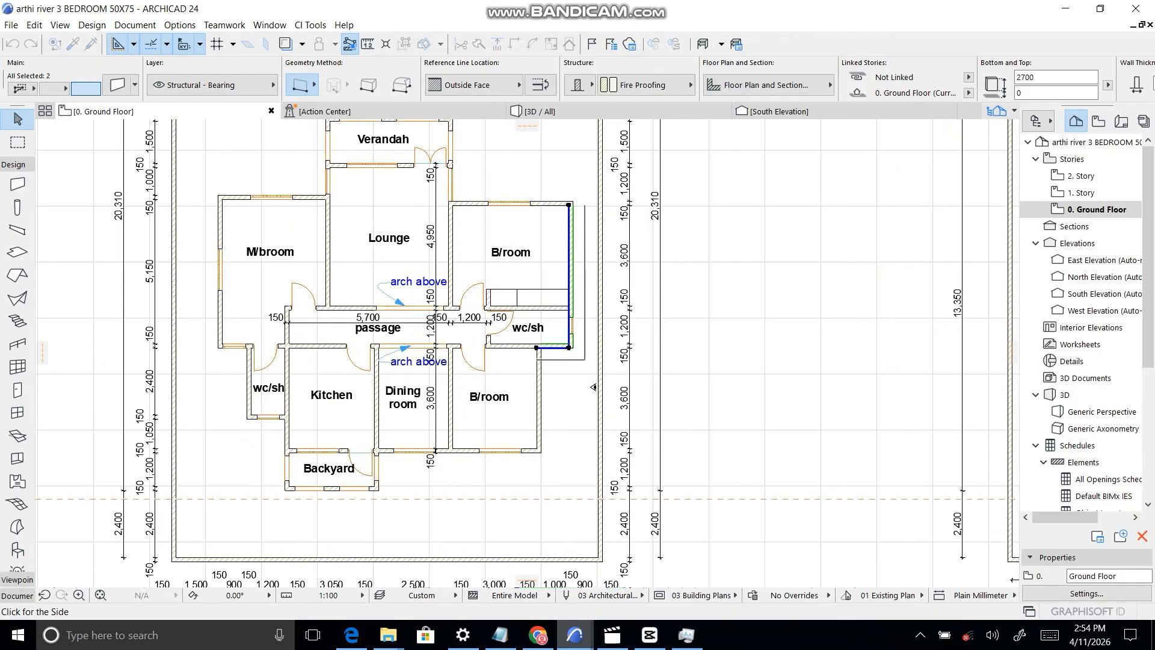
{"action": "left_click", "coordinate": [593, 387]}
{"action": "scroll", "coordinate": [546, 383], "scroll_direction": "down", "scroll_amount": 4}
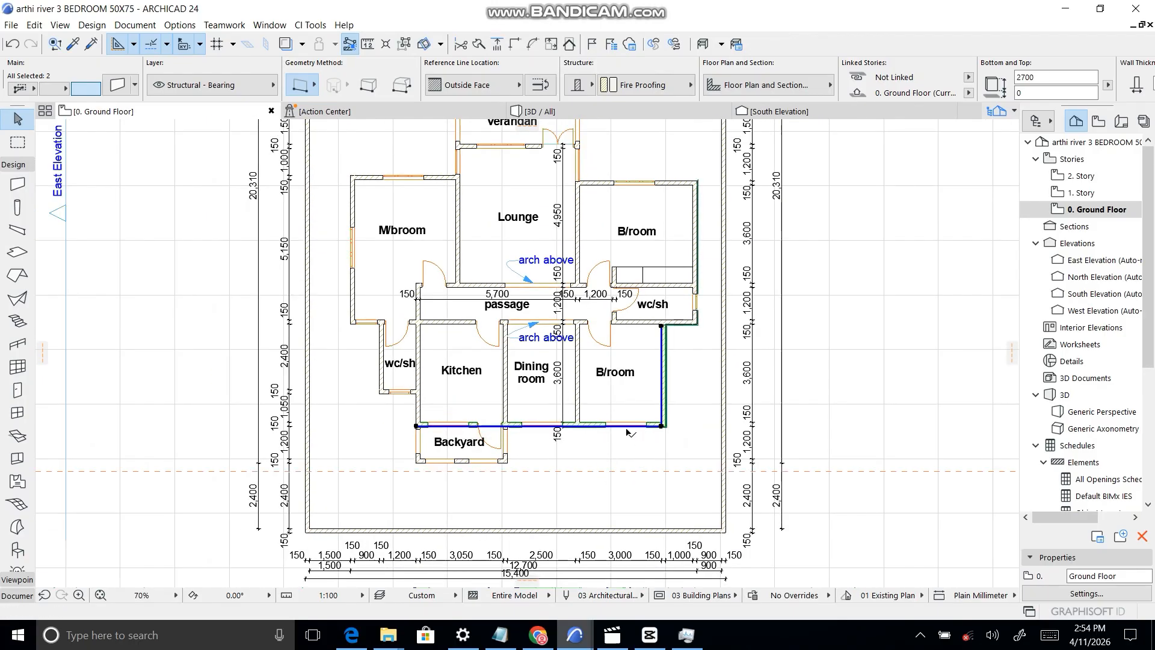
{"action": "scroll", "coordinate": [628, 430], "scroll_direction": "up", "scroll_amount": 1}
{"action": "scroll", "coordinate": [691, 373], "scroll_direction": "up", "scroll_amount": 4}
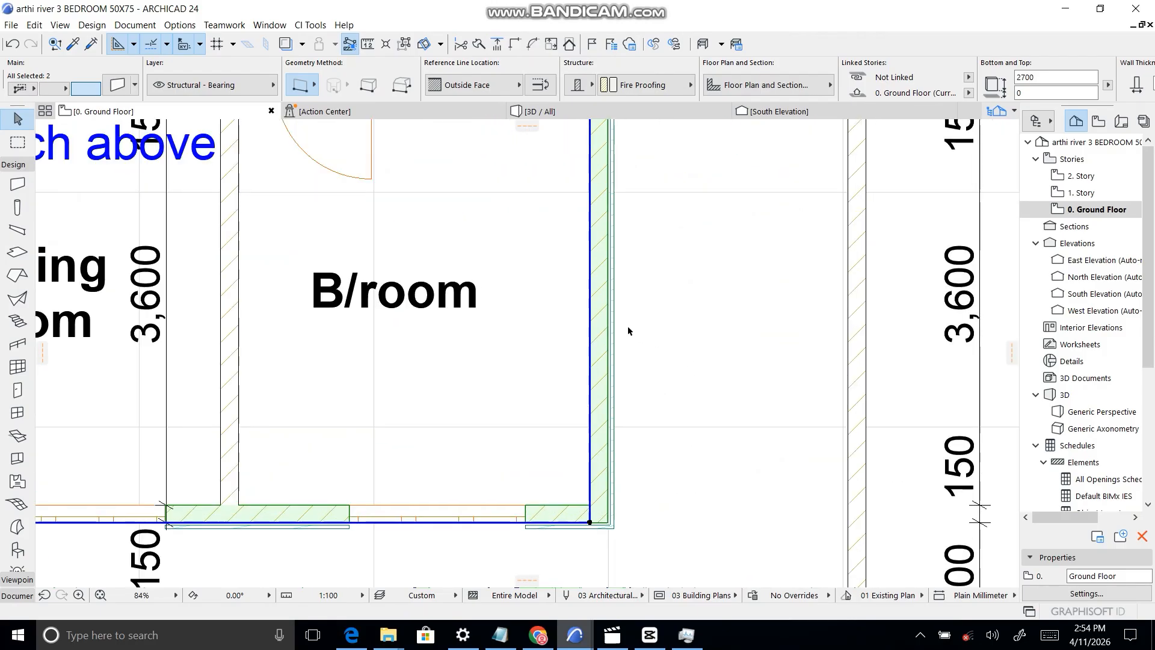
{"action": "scroll", "coordinate": [455, 308], "scroll_direction": "down", "scroll_amount": 4}
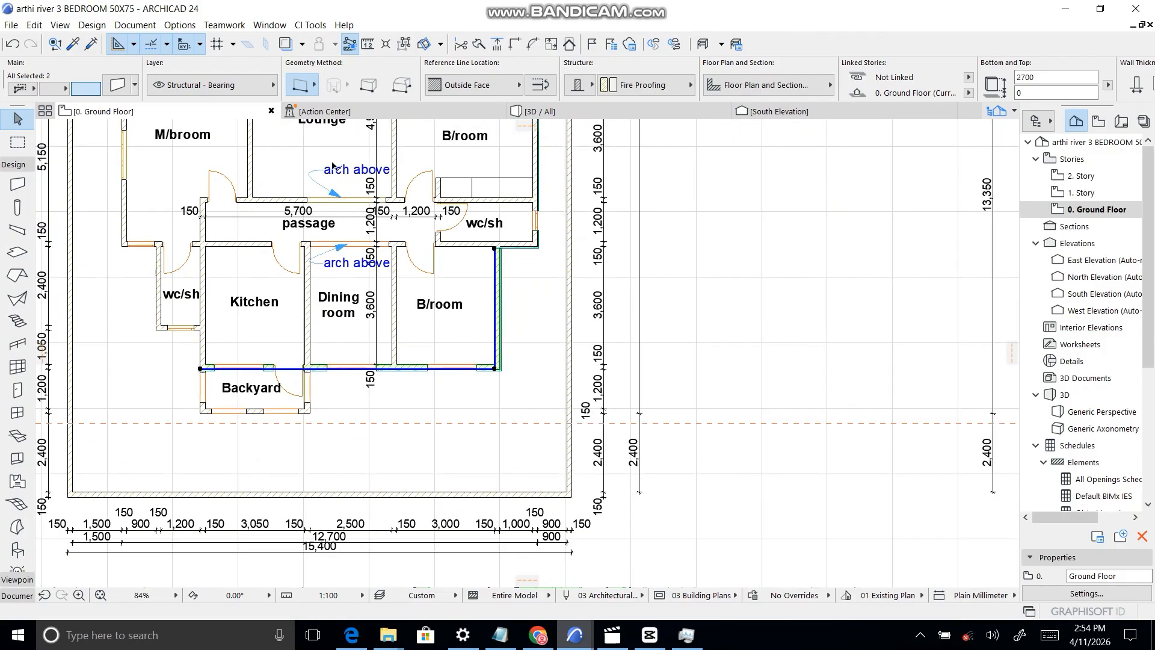
- Examine the new wall covering around the windows in the 3D view
{"action": "left_click", "coordinate": [565, 113]}
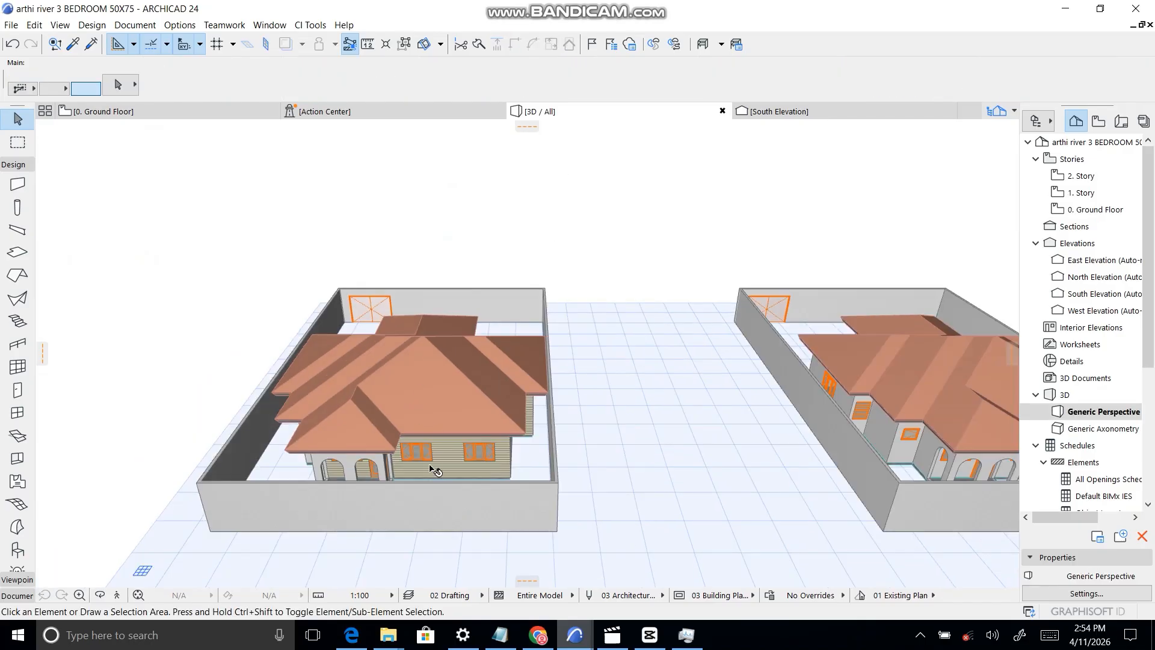
{"action": "scroll", "coordinate": [439, 472], "scroll_direction": "up", "scroll_amount": 5}
{"action": "scroll", "coordinate": [454, 475], "scroll_direction": "up", "scroll_amount": 5}
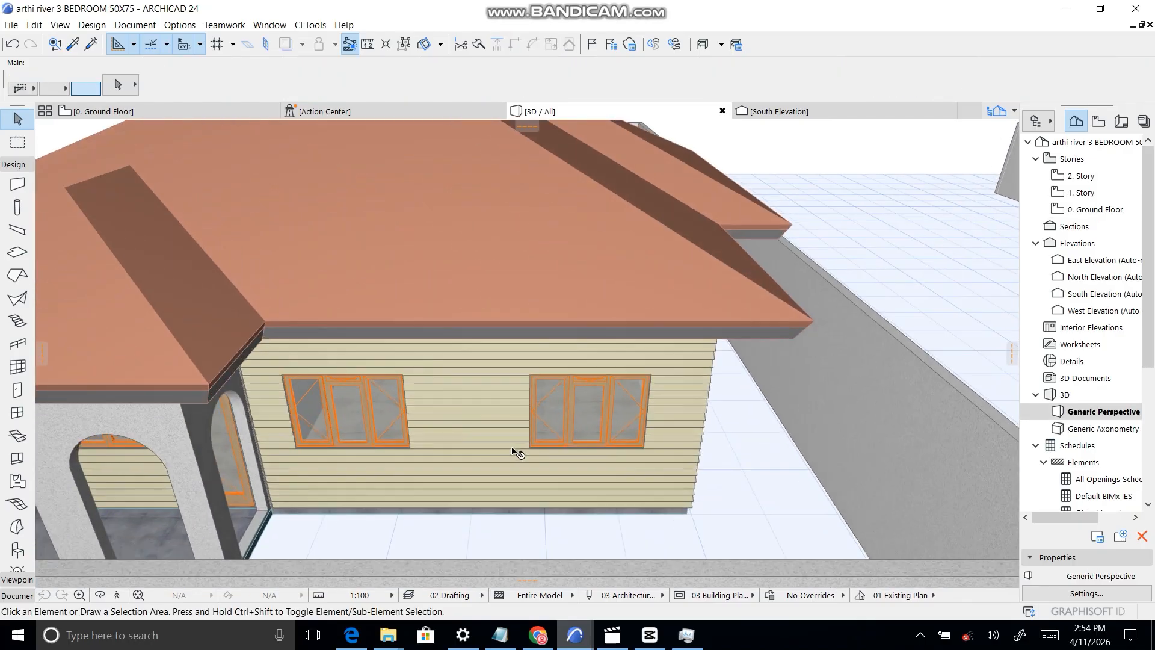
- Start a CI Tools roof covering on the roof of the house with the clad walls
{"action": "scroll", "coordinate": [286, 355], "scroll_direction": "down", "scroll_amount": 8}
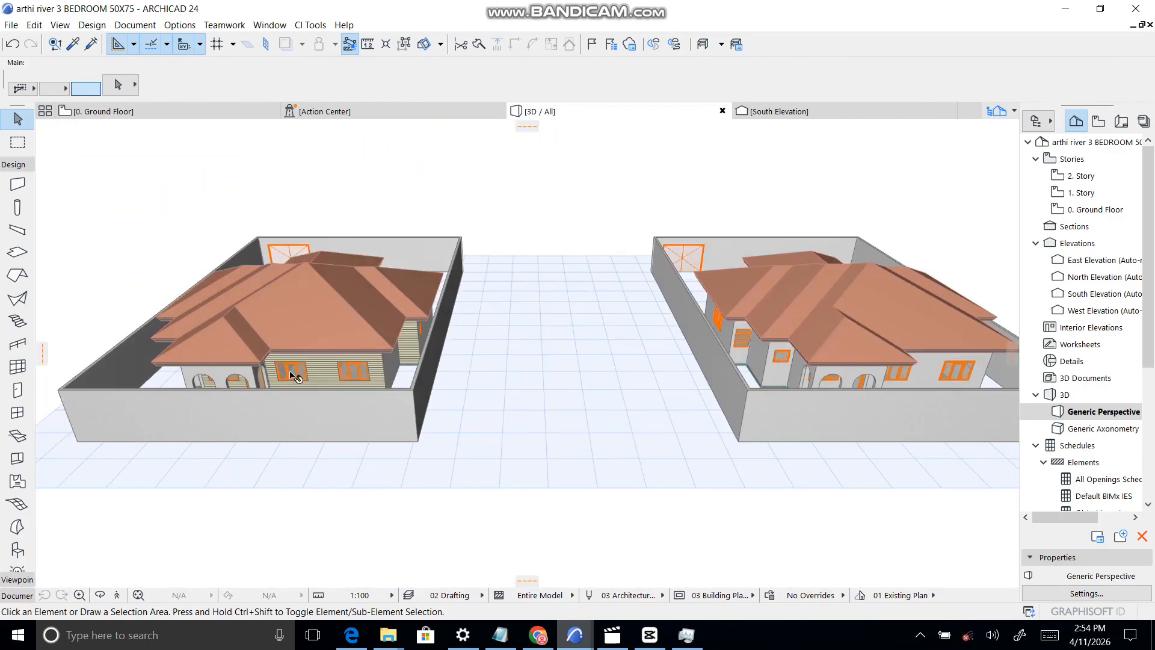
{"action": "scroll", "coordinate": [875, 369], "scroll_direction": "up", "scroll_amount": 3}
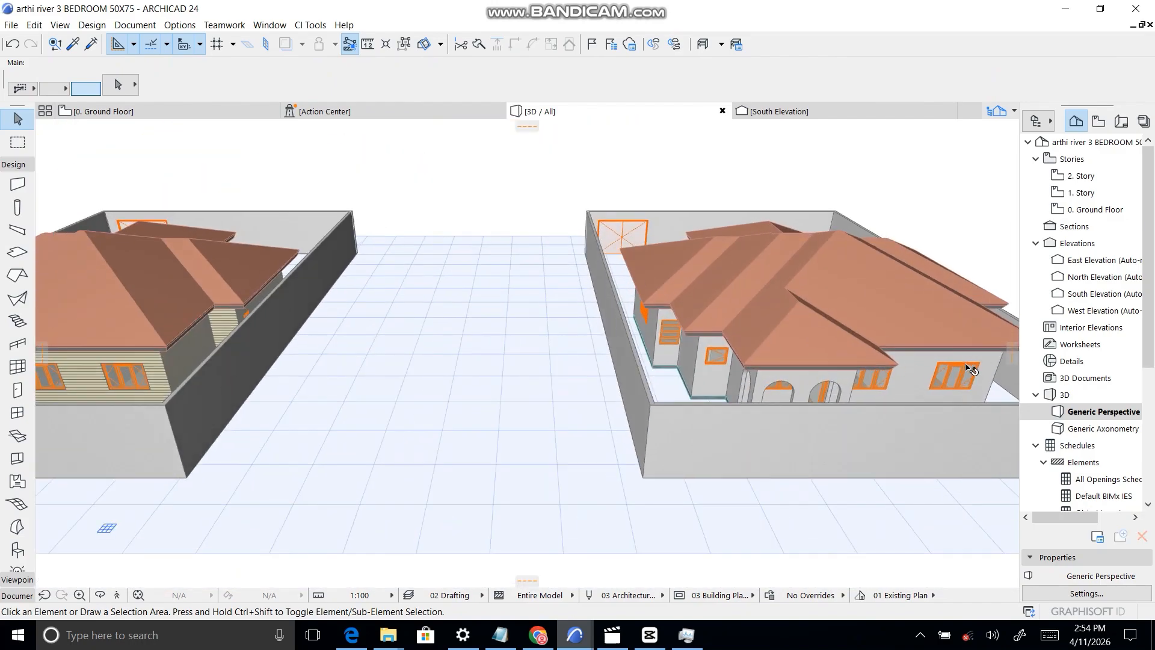
{"action": "scroll", "coordinate": [665, 343], "scroll_direction": "down", "scroll_amount": 3}
{"action": "scroll", "coordinate": [438, 324], "scroll_direction": "up", "scroll_amount": 5}
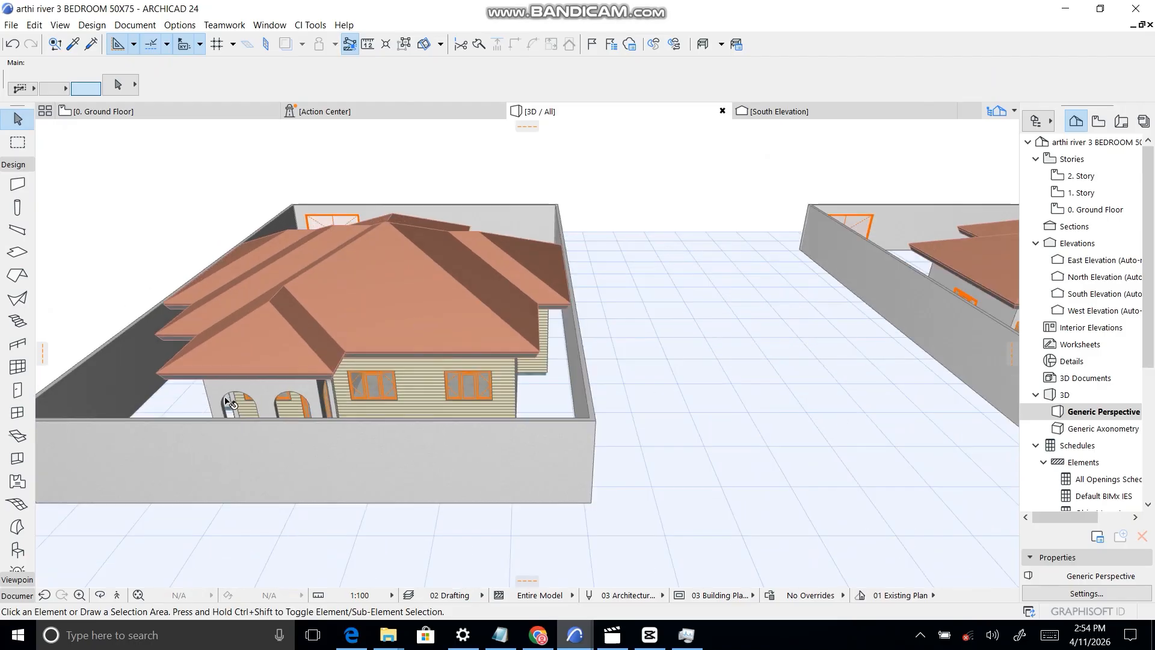
{"action": "scroll", "coordinate": [322, 379], "scroll_direction": "down", "scroll_amount": 3}
{"action": "scroll", "coordinate": [337, 324], "scroll_direction": "up", "scroll_amount": 5}
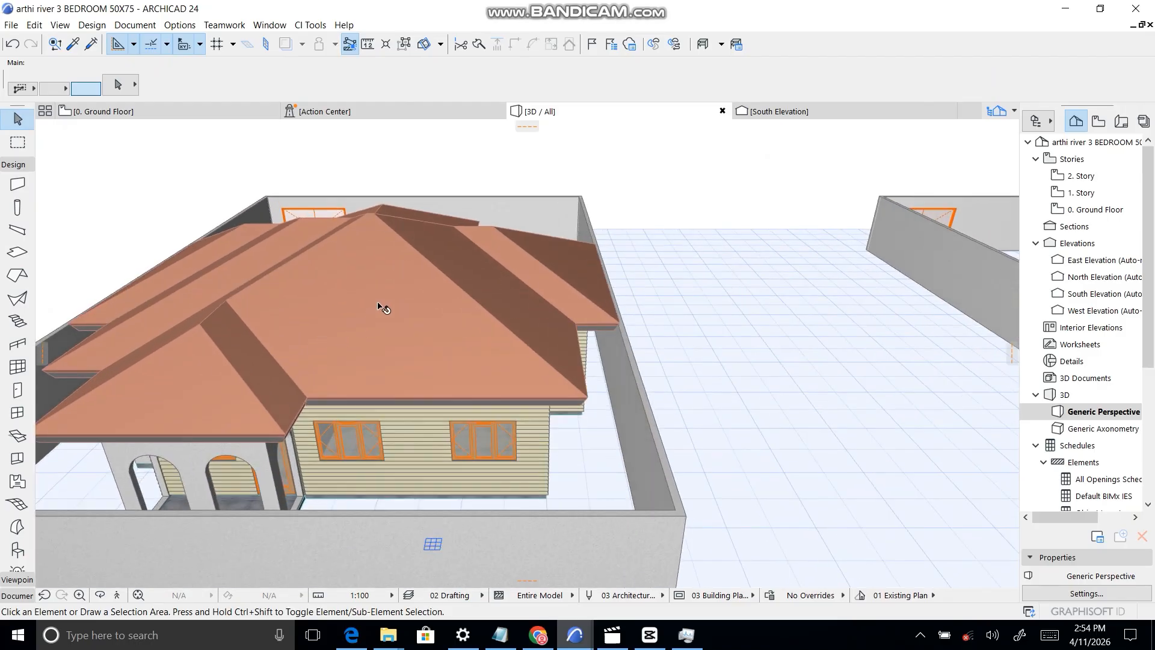
{"action": "left_click", "coordinate": [382, 307]}
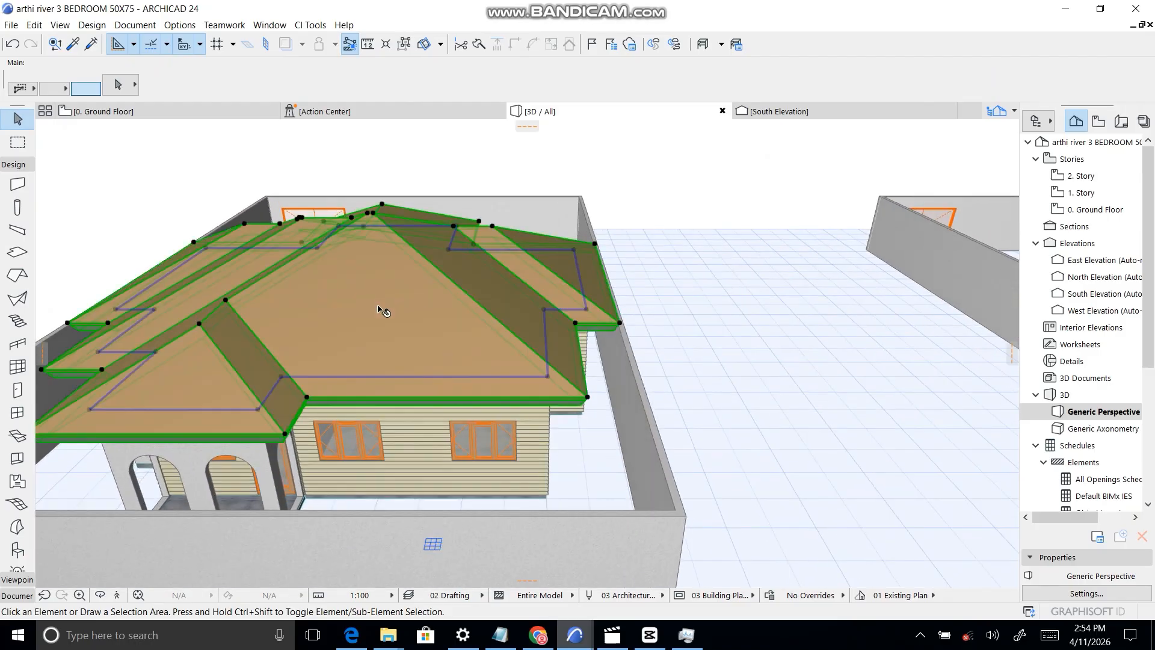
{"action": "left_click", "coordinate": [316, 27]}
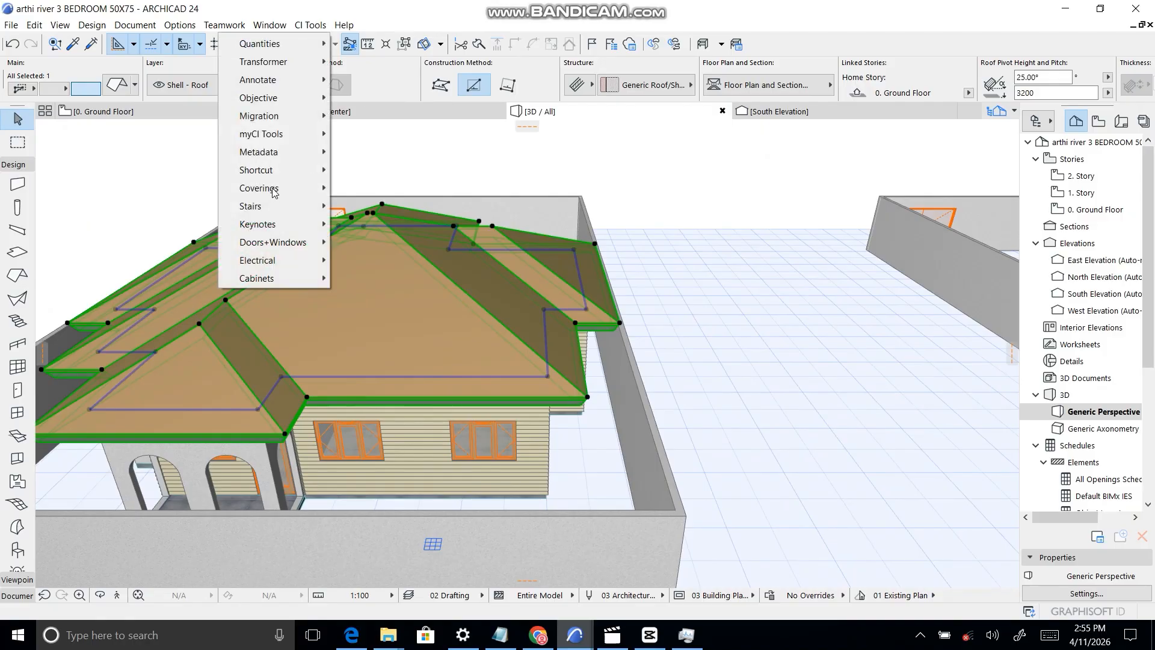
{"action": "mouse_move", "coordinate": [271, 193]}
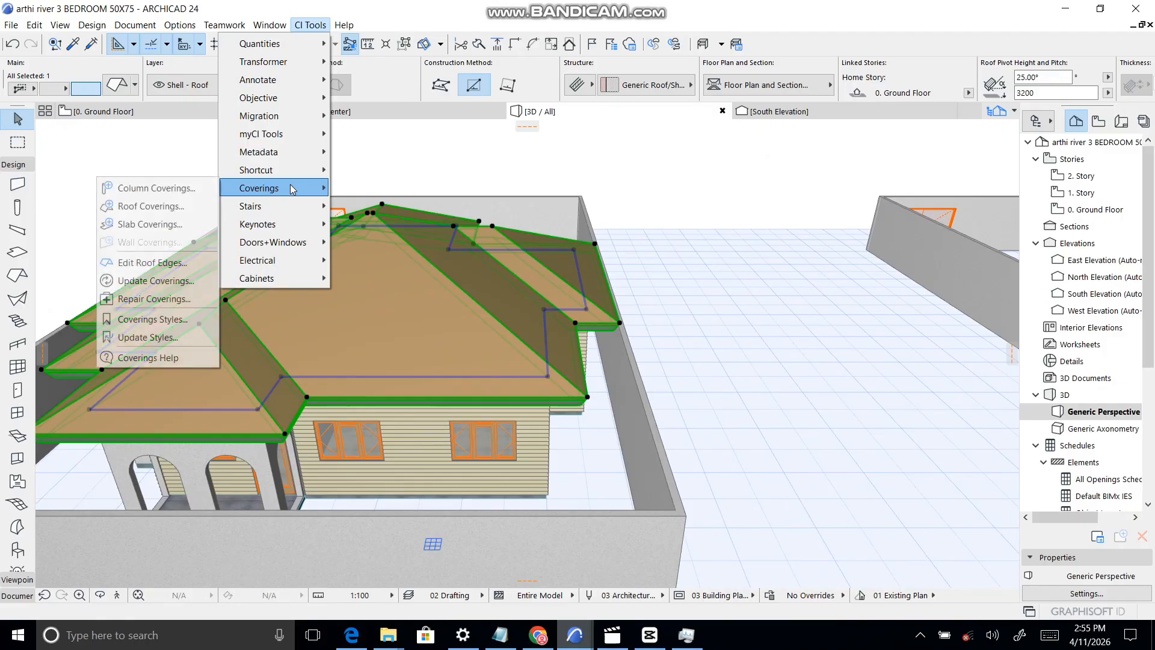
{"action": "left_click", "coordinate": [155, 206]}
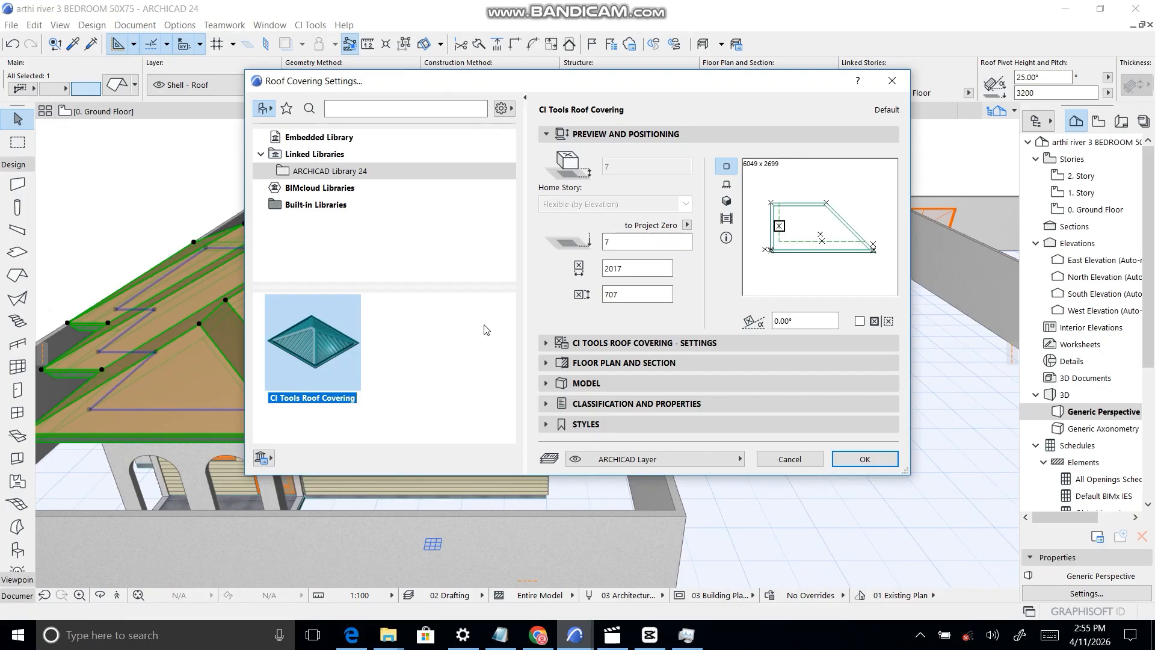
- Apply the roof covering with the Custom Settings style, keeping Timber Framing and Timber Edge Boards
{"action": "left_click", "coordinate": [552, 346]}
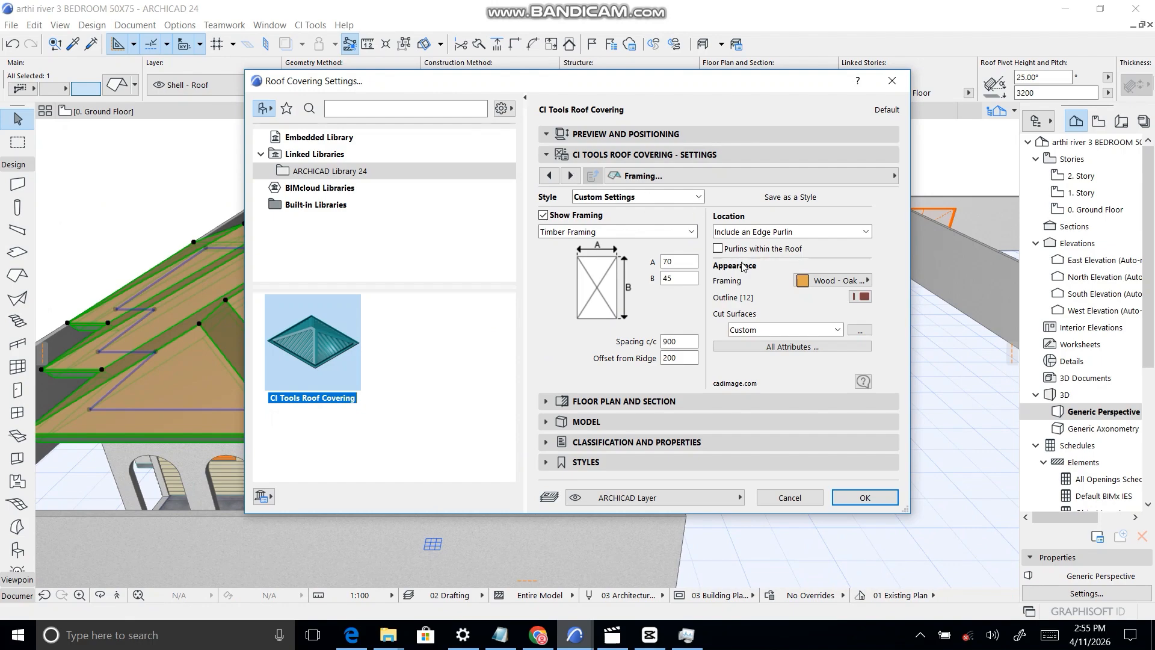
{"action": "left_click", "coordinate": [699, 195]}
{"action": "left_click", "coordinate": [692, 197]}
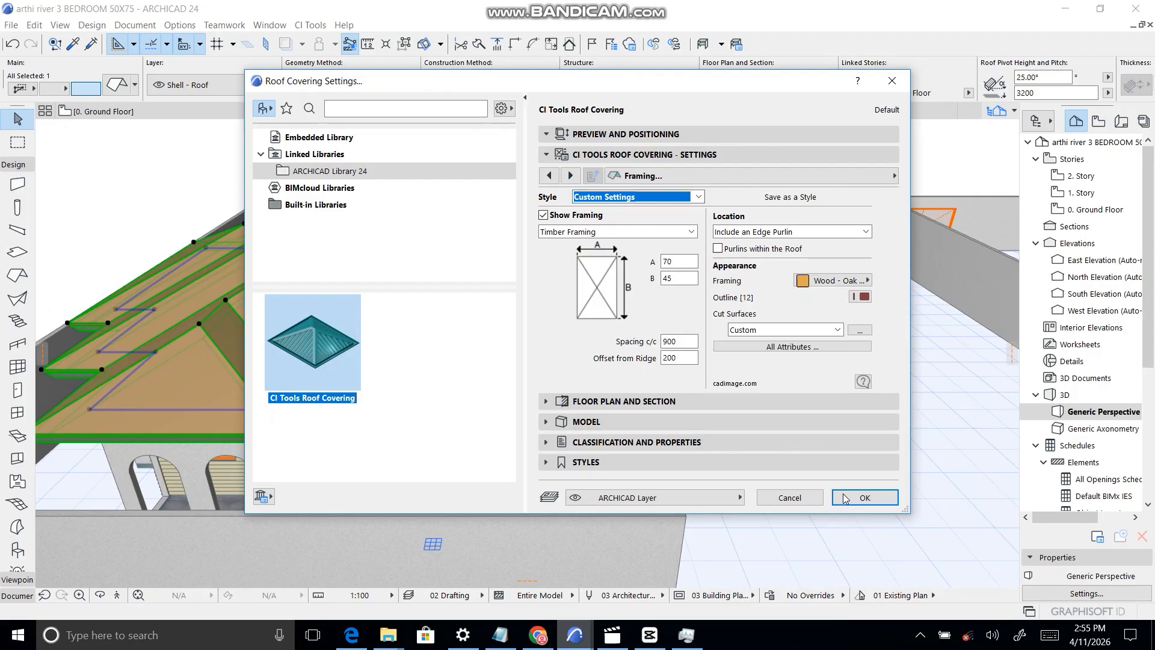
{"action": "left_click", "coordinate": [700, 197]}
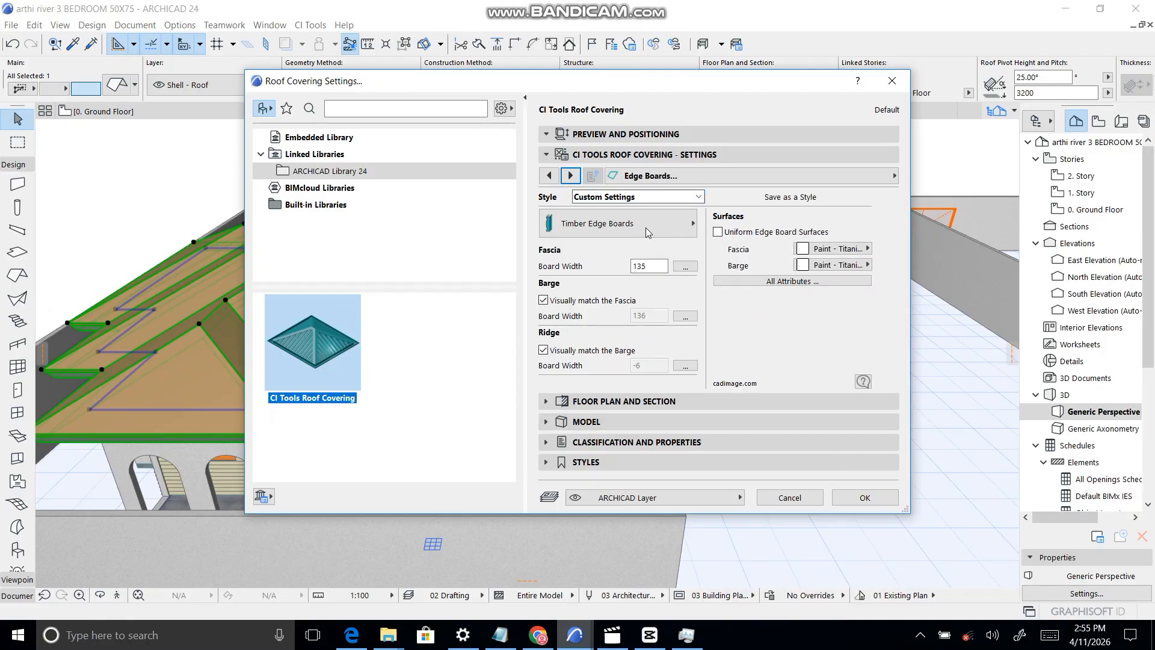
{"action": "left_click", "coordinate": [665, 228]}
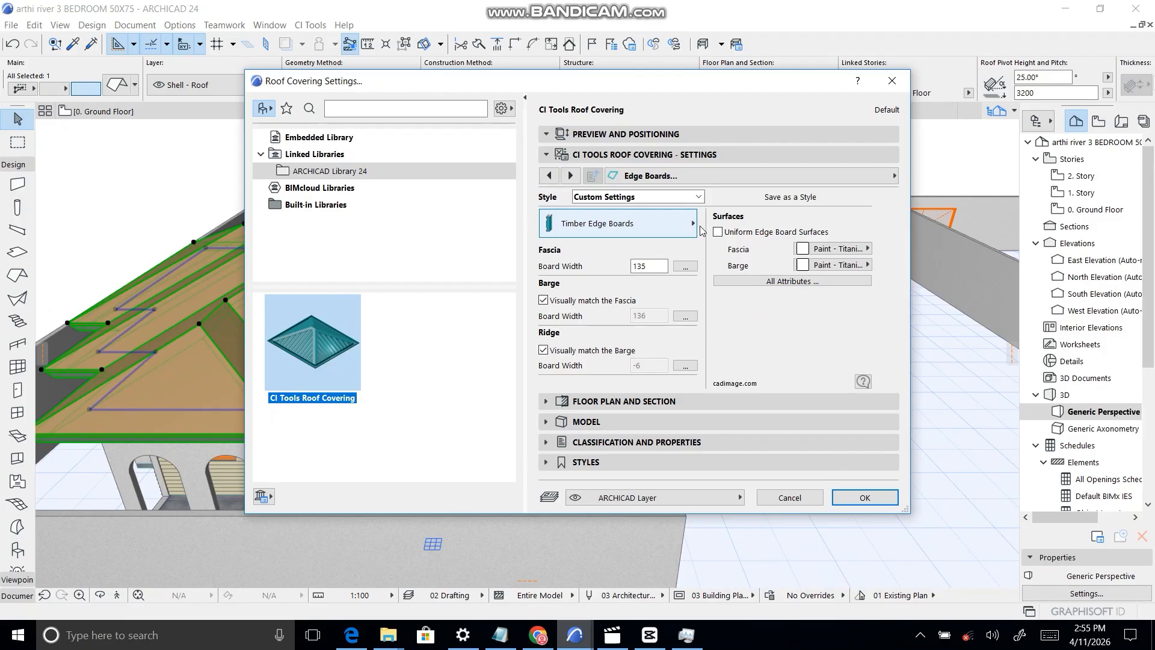
{"action": "left_click", "coordinate": [857, 498]}
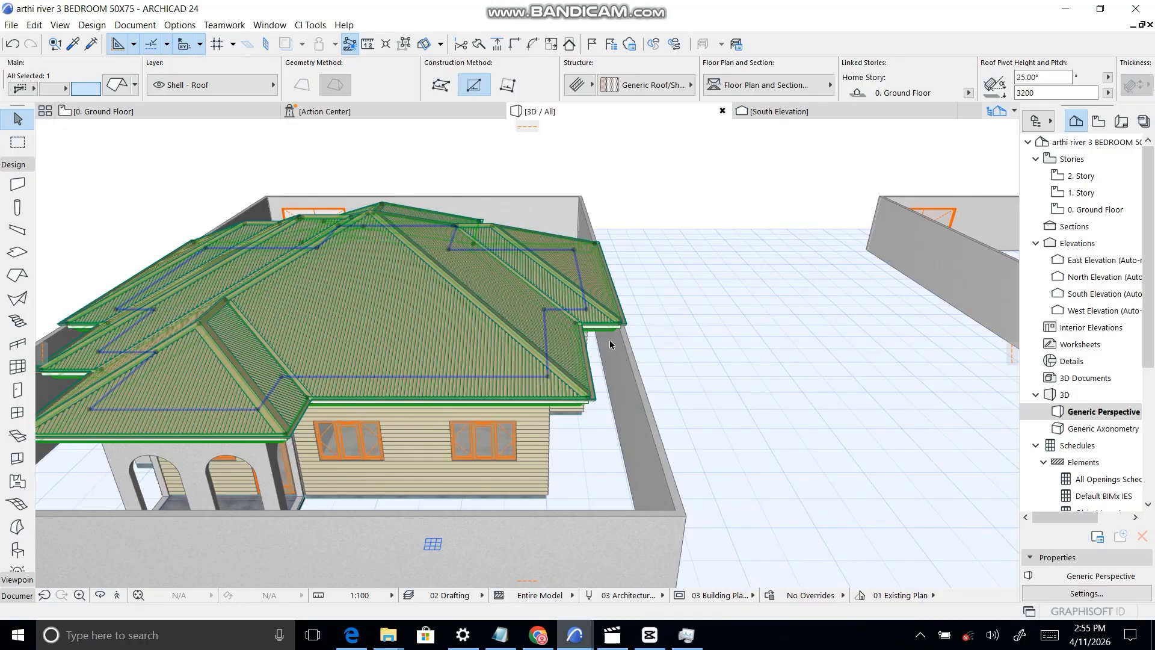
- Deselect the roof and examine the new roof covering along its ridges, valleys, hips and eaves in 3D
{"action": "scroll", "coordinate": [608, 339], "scroll_direction": "down", "scroll_amount": 4}
{"action": "scroll", "coordinate": [488, 372], "scroll_direction": "down", "scroll_amount": 2}
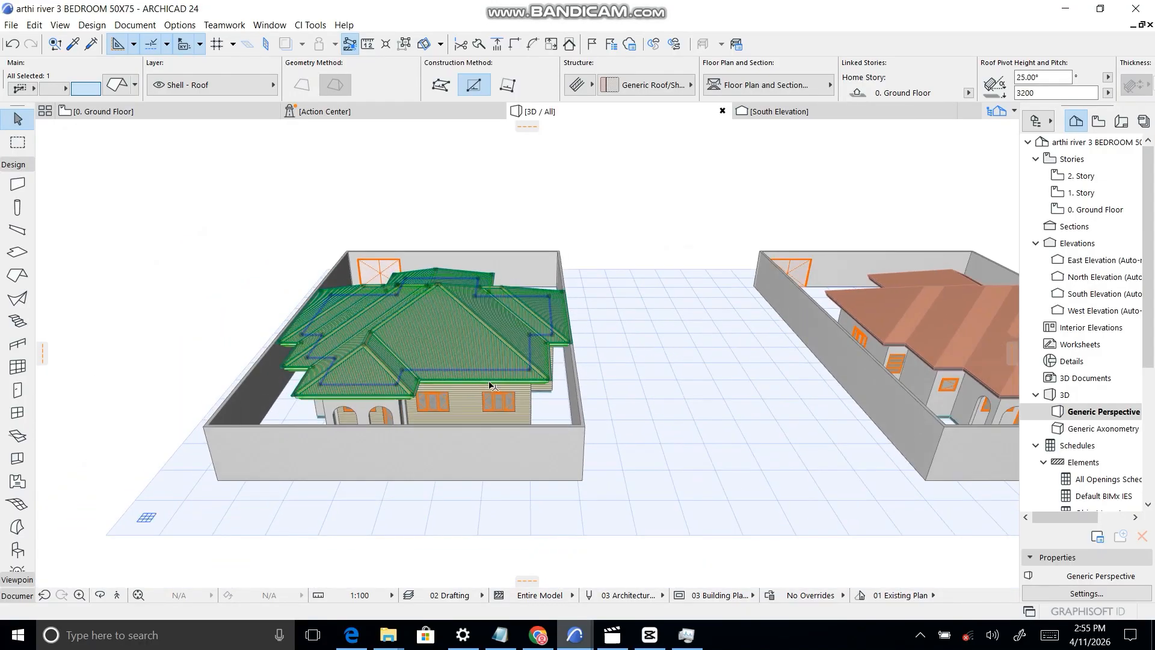
{"action": "key", "text": "Escape"}
{"action": "scroll", "coordinate": [499, 384], "scroll_direction": "up", "scroll_amount": 8}
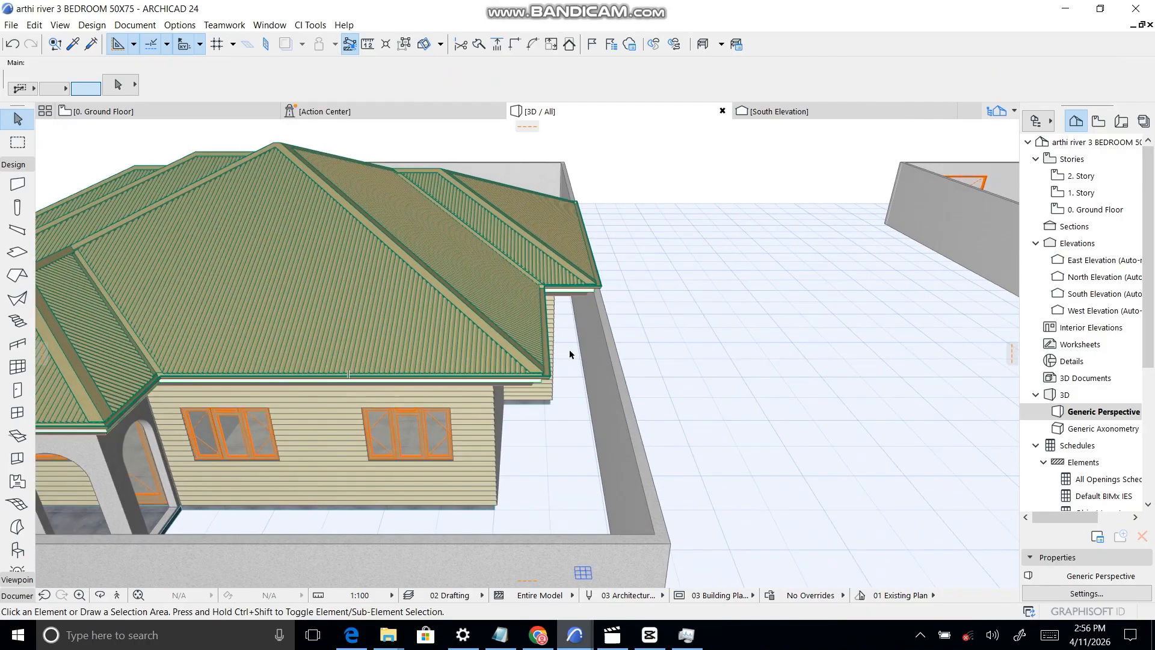
{"action": "scroll", "coordinate": [570, 354], "scroll_direction": "down", "scroll_amount": 2}
{"action": "scroll", "coordinate": [661, 370], "scroll_direction": "up", "scroll_amount": 8}
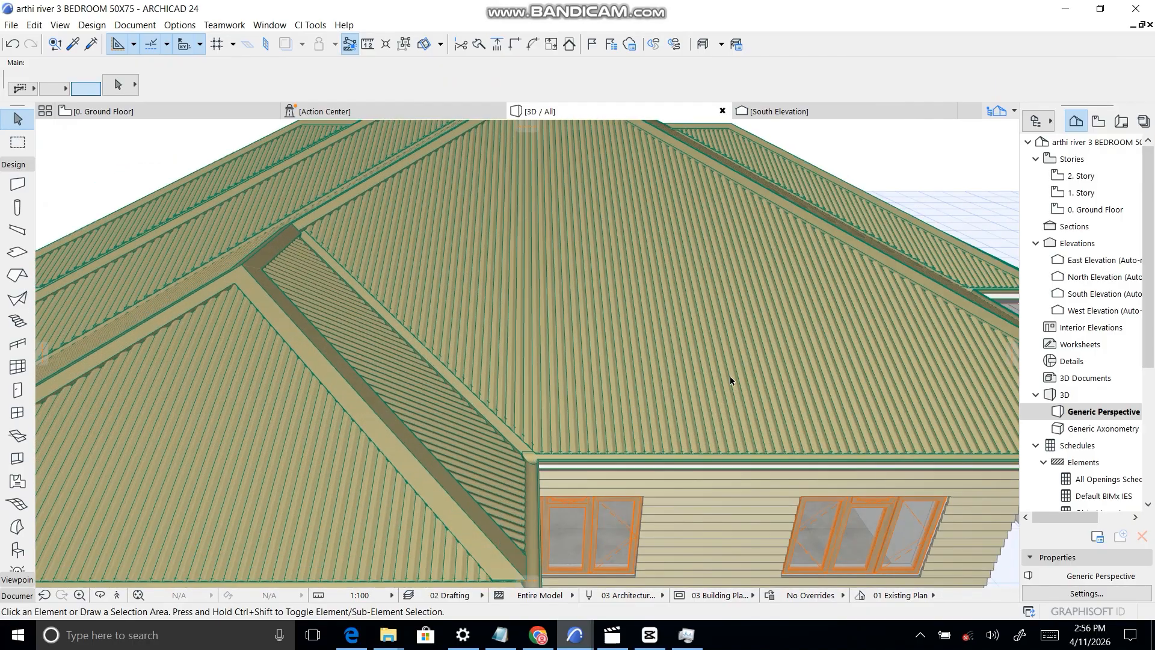
{"action": "scroll", "coordinate": [662, 376], "scroll_direction": "down", "scroll_amount": 5}
{"action": "scroll", "coordinate": [421, 337], "scroll_direction": "up", "scroll_amount": 1}
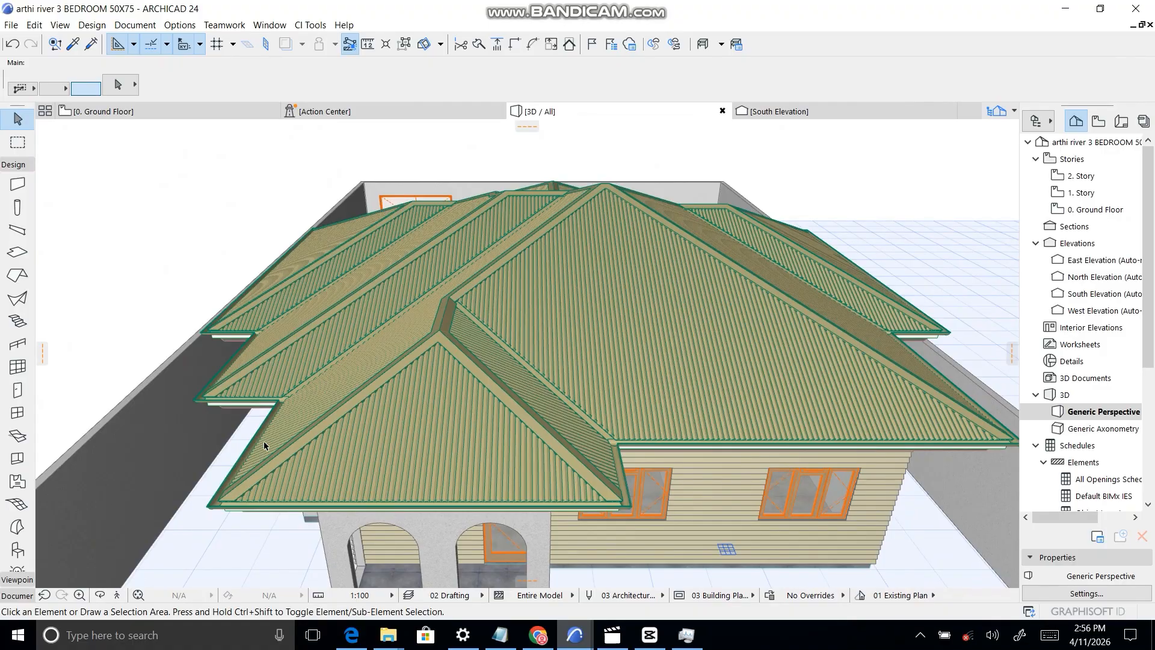
{"action": "scroll", "coordinate": [689, 336], "scroll_direction": "up", "scroll_amount": 1}
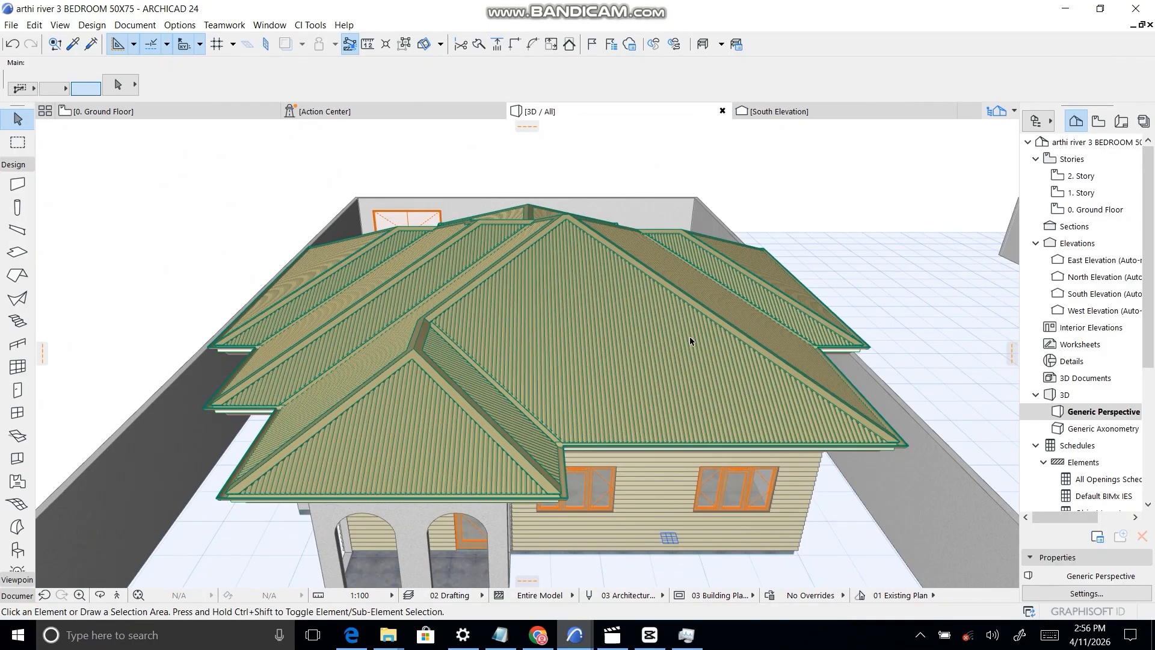
{"action": "scroll", "coordinate": [590, 295], "scroll_direction": "up", "scroll_amount": 2}
{"action": "scroll", "coordinate": [591, 294], "scroll_direction": "up", "scroll_amount": 2}
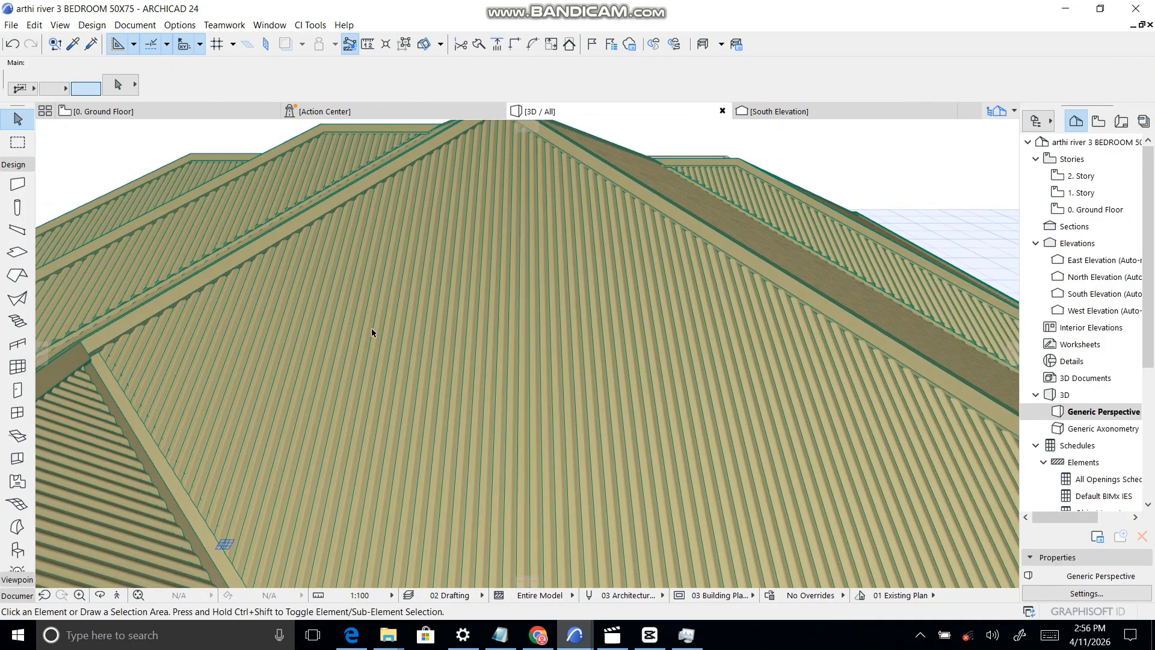
{"action": "scroll", "coordinate": [376, 349], "scroll_direction": "up", "scroll_amount": 1}
{"action": "scroll", "coordinate": [404, 366], "scroll_direction": "down", "scroll_amount": 1}
{"action": "scroll", "coordinate": [464, 241], "scroll_direction": "up", "scroll_amount": 2}
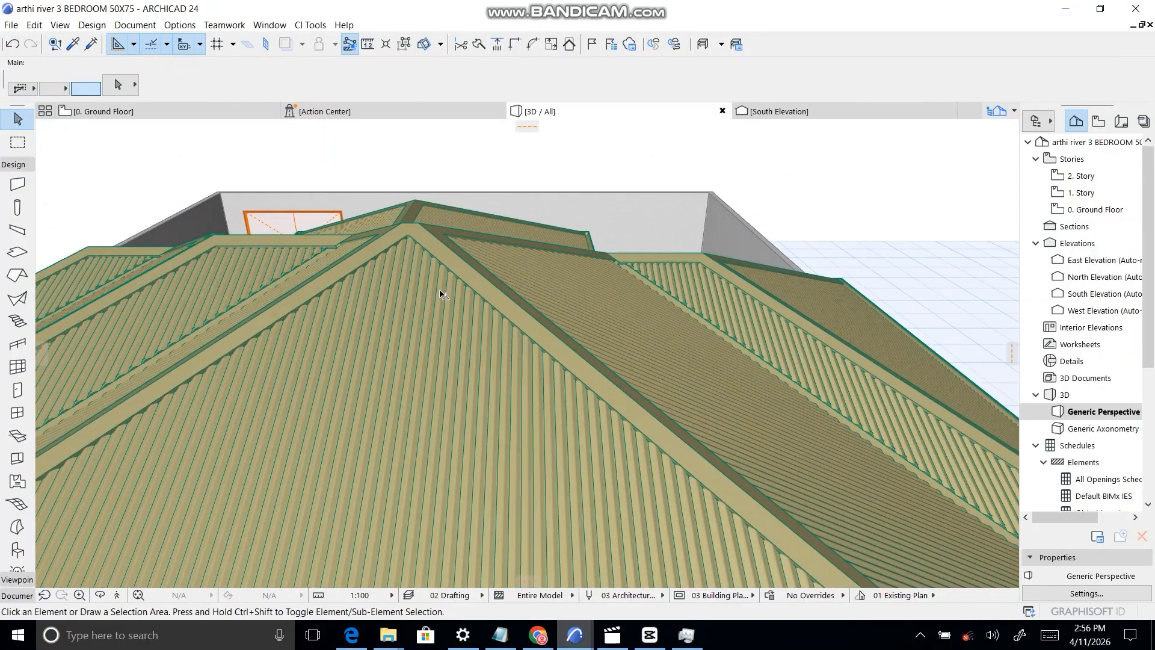
{"action": "scroll", "coordinate": [426, 277], "scroll_direction": "down", "scroll_amount": 3}
- Review the model view layer list from the ground floor plan and cancel out of it
{"action": "left_click", "coordinate": [139, 111]}
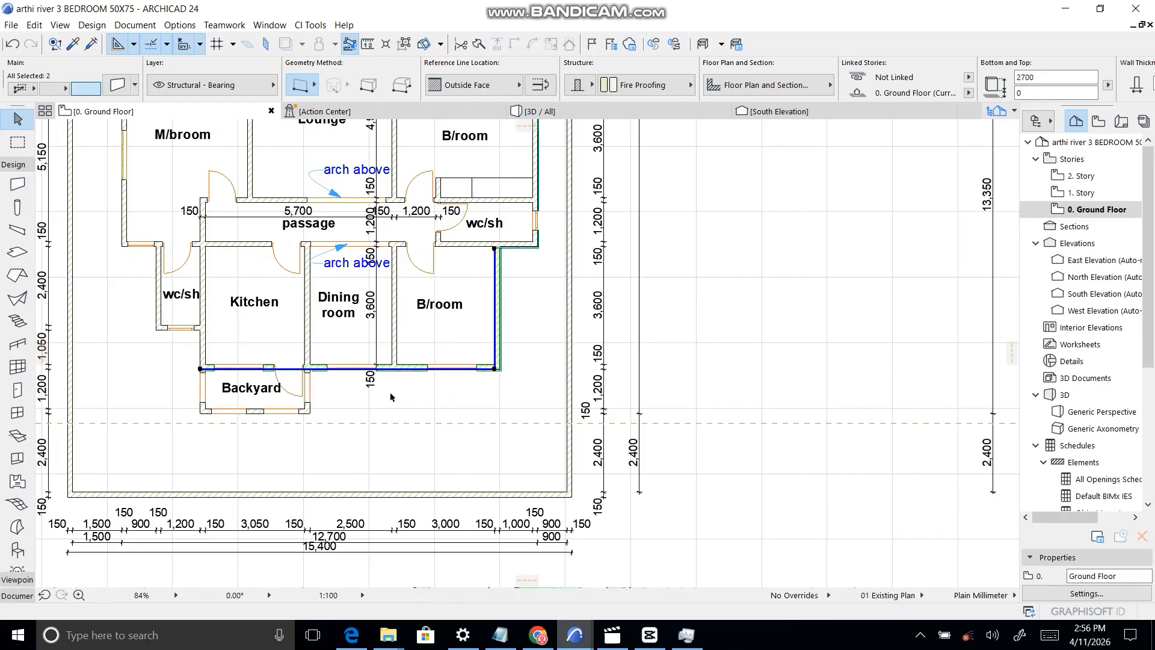
{"action": "scroll", "coordinate": [379, 407], "scroll_direction": "down", "scroll_amount": 4}
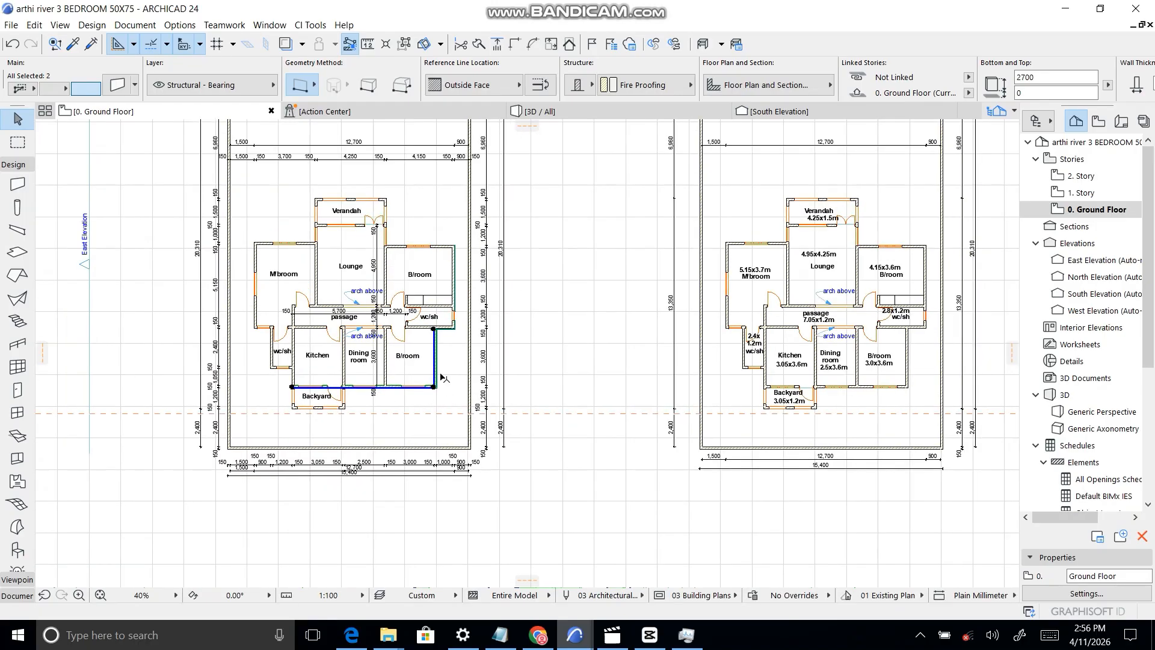
{"action": "right_click", "coordinate": [451, 367]}
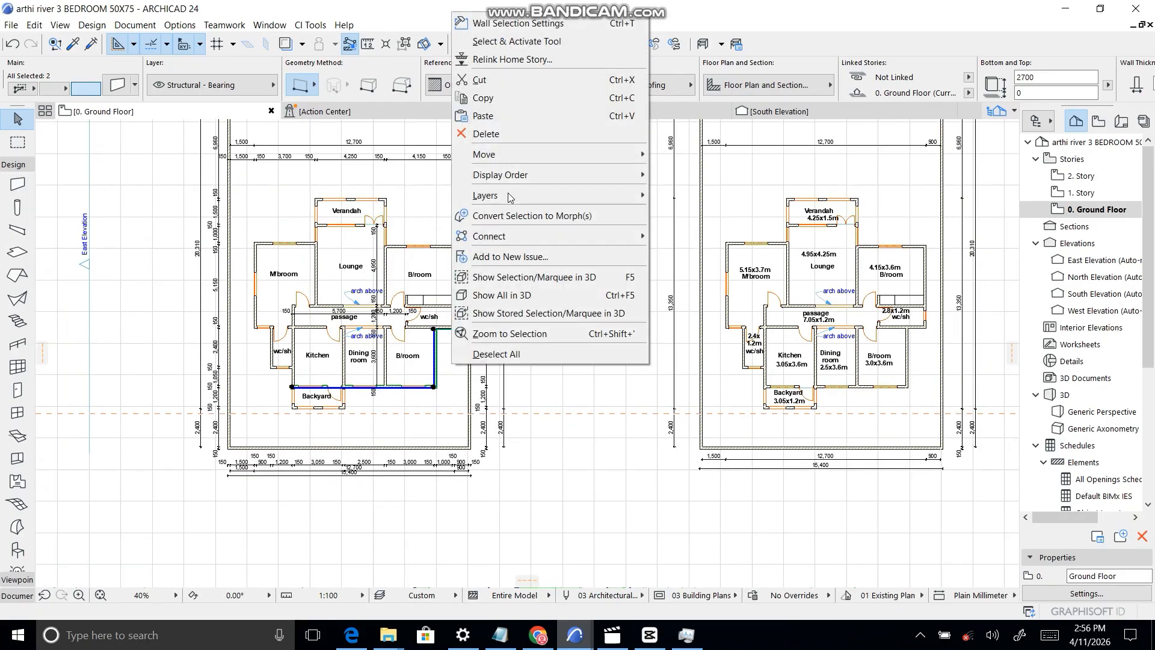
{"action": "mouse_move", "coordinate": [507, 194]}
{"action": "mouse_move", "coordinate": [531, 175]}
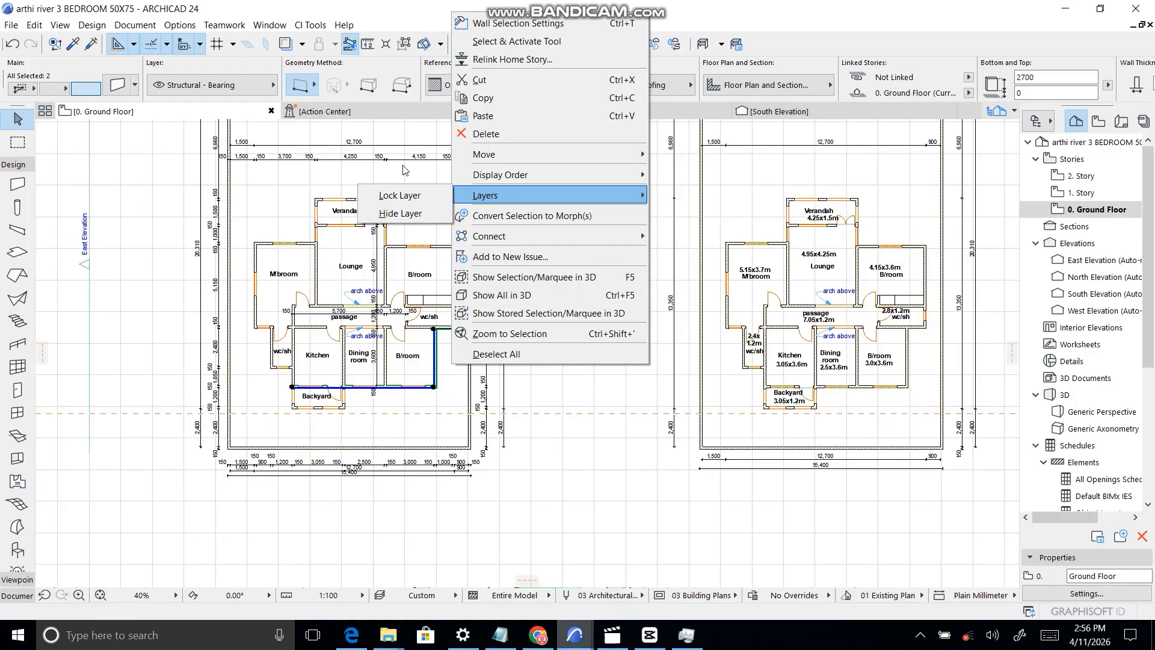
{"action": "left_click", "coordinate": [124, 27]}
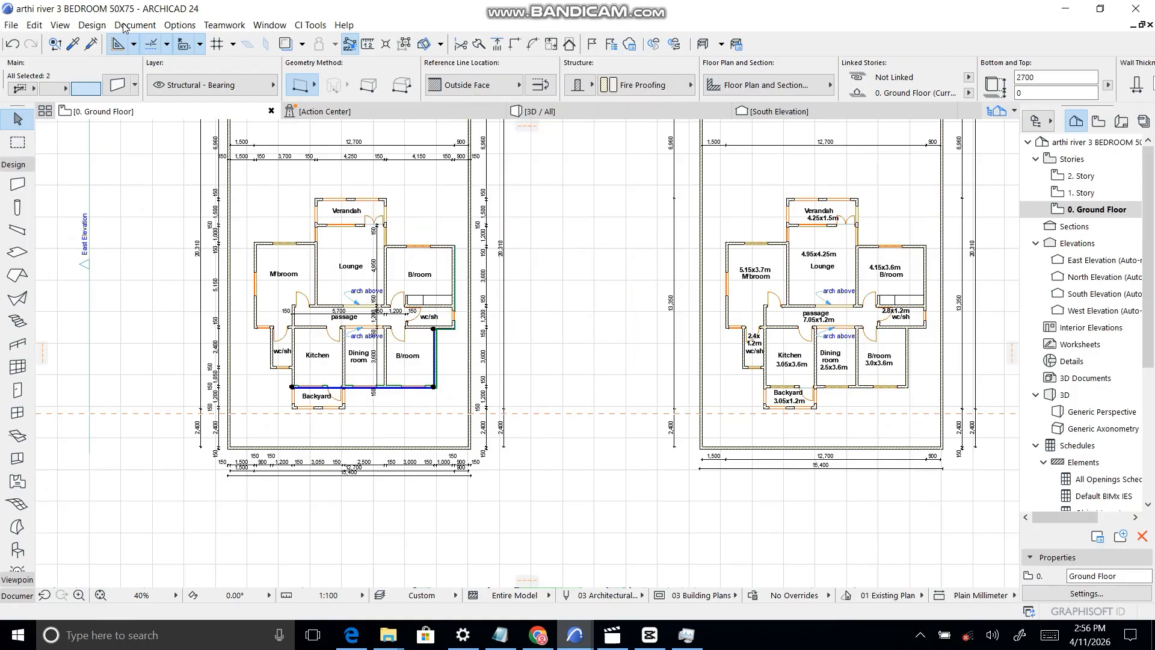
{"action": "left_click", "coordinate": [170, 24]}
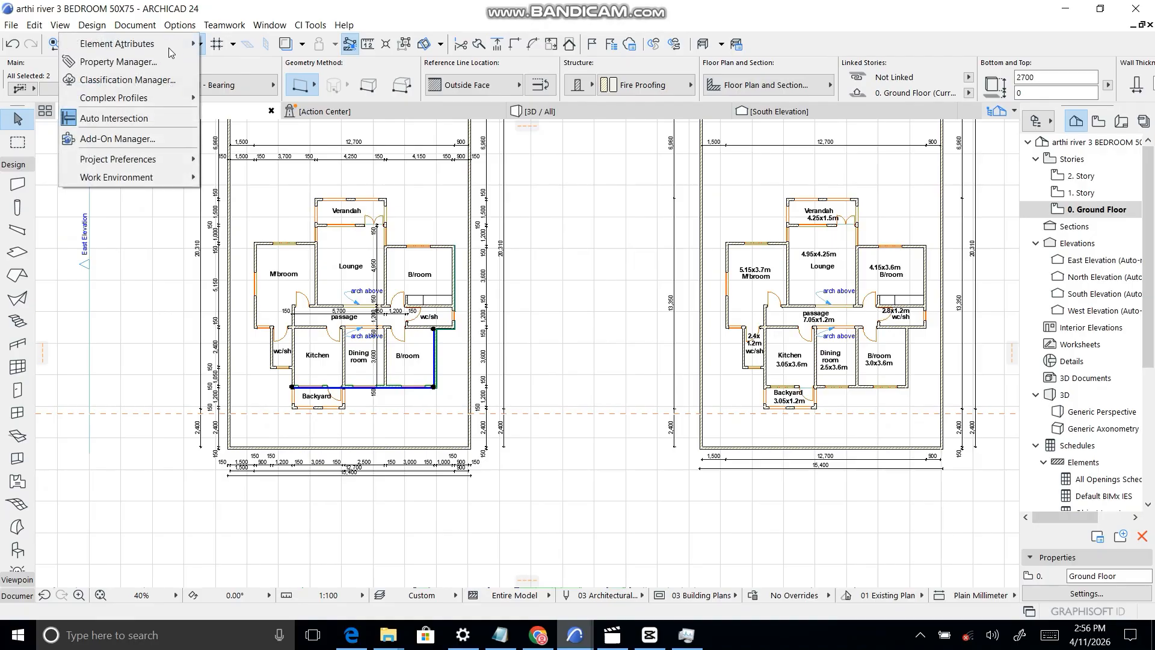
{"action": "mouse_move", "coordinate": [169, 48]}
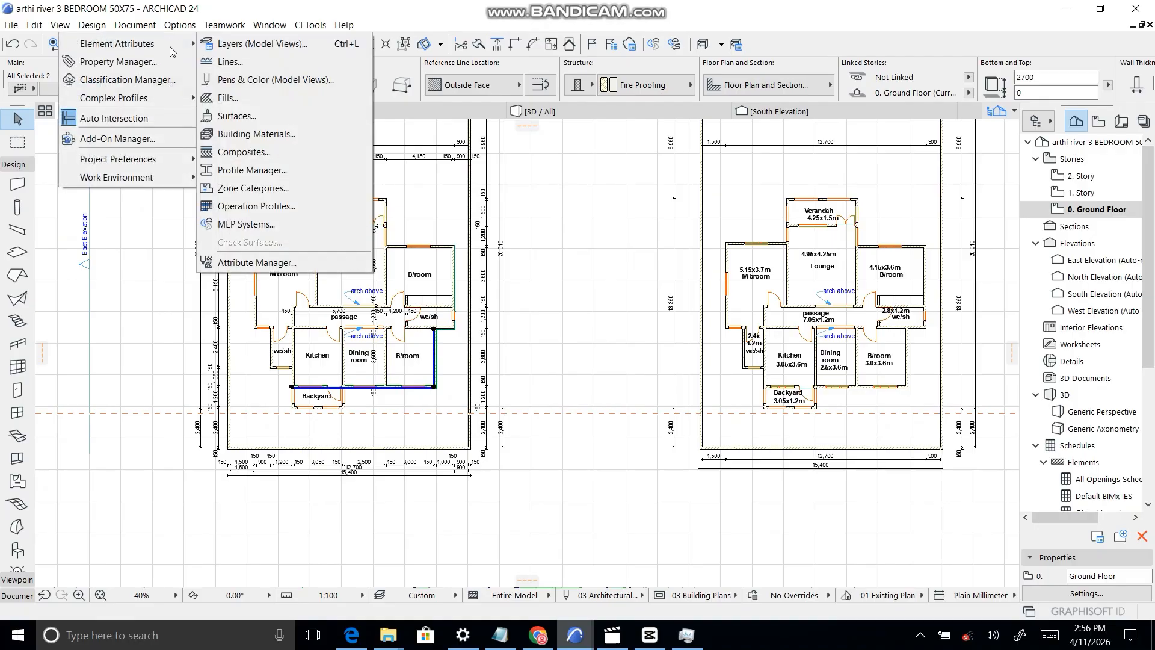
{"action": "left_click", "coordinate": [237, 46]}
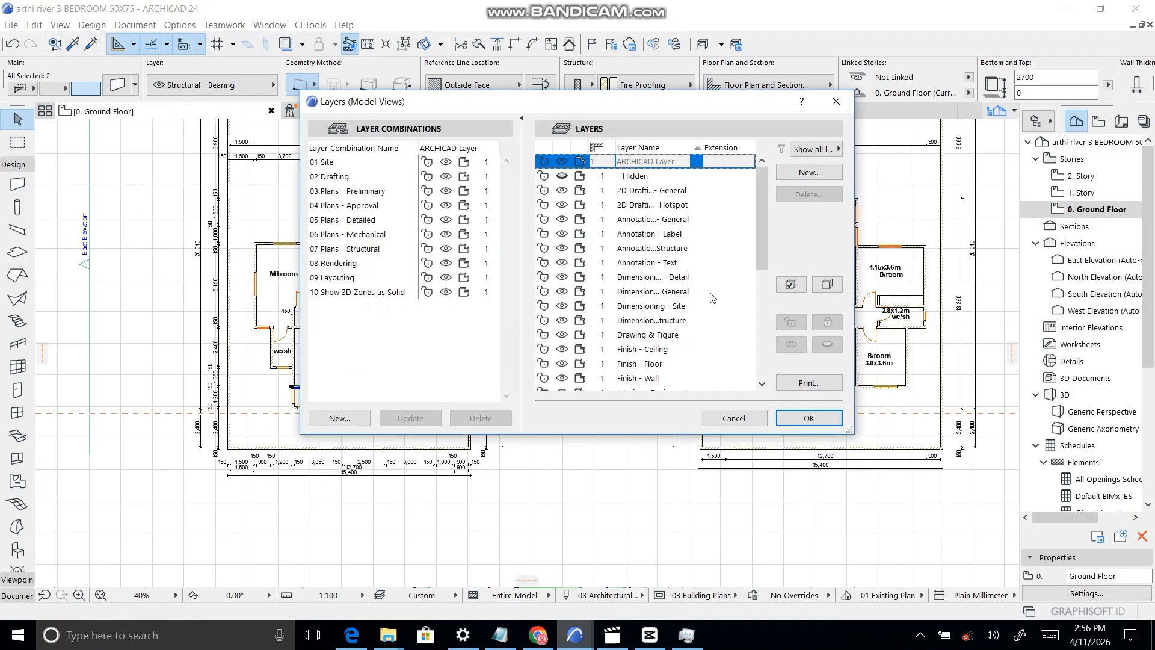
{"action": "left_click", "coordinate": [753, 423]}
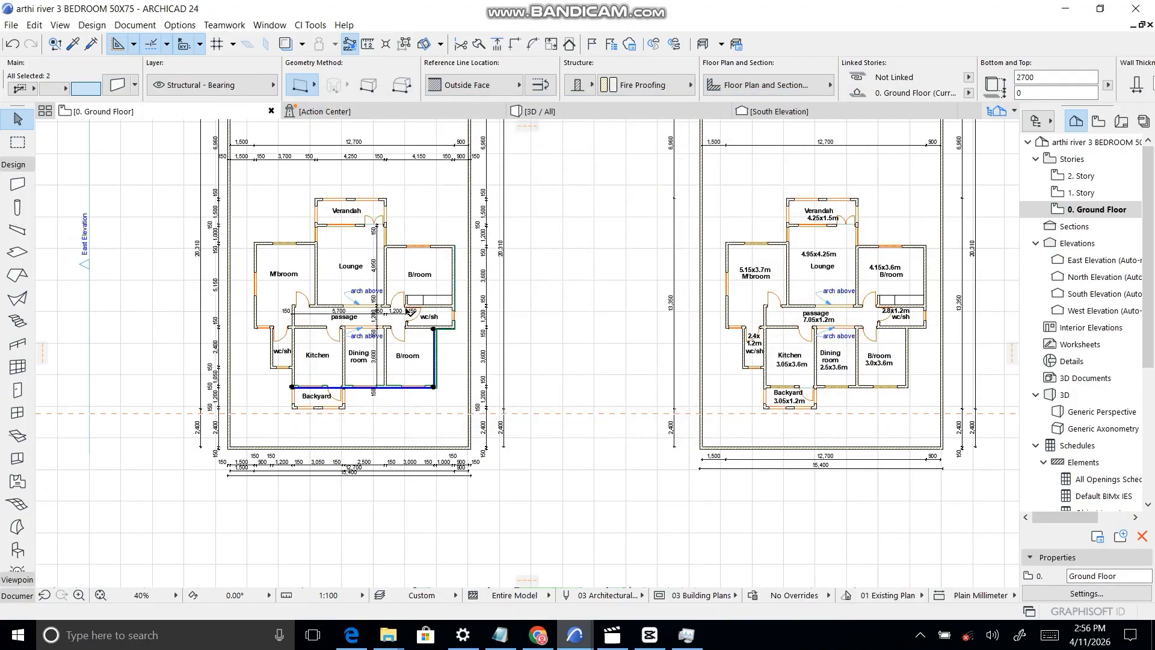
{"action": "scroll", "coordinate": [407, 311], "scroll_direction": "up", "scroll_amount": 2}
{"action": "scroll", "coordinate": [408, 311], "scroll_direction": "down", "scroll_amount": 5}
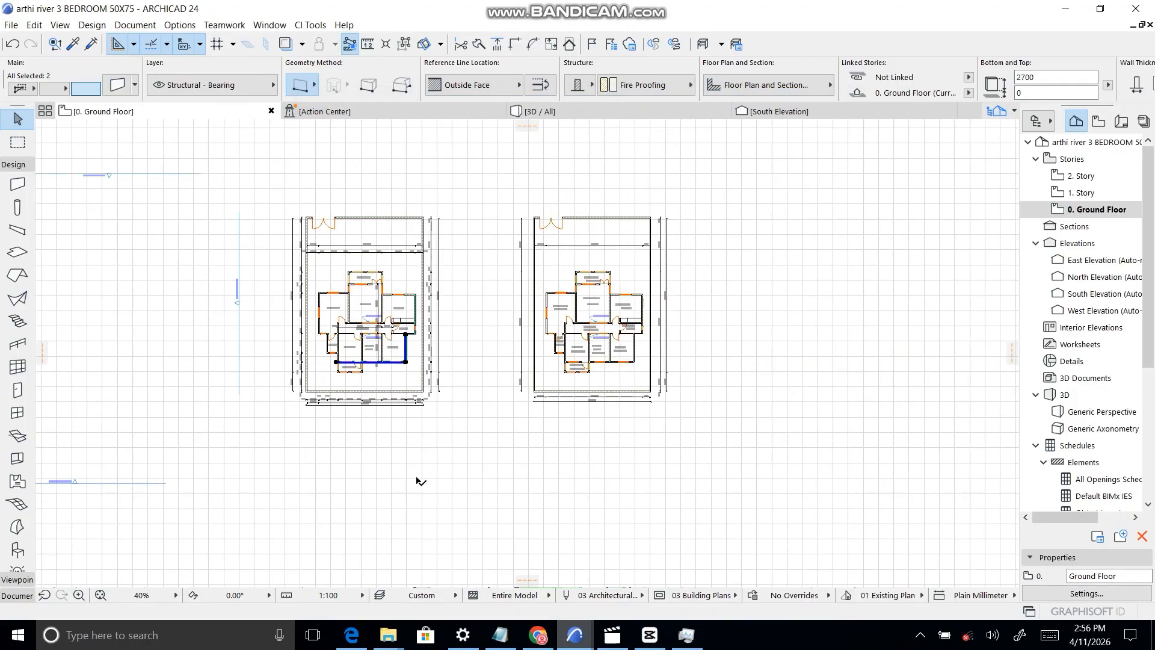
- Return to the 3D view and examine the covered roof together with the clad front walls
{"action": "left_click", "coordinate": [576, 116]}
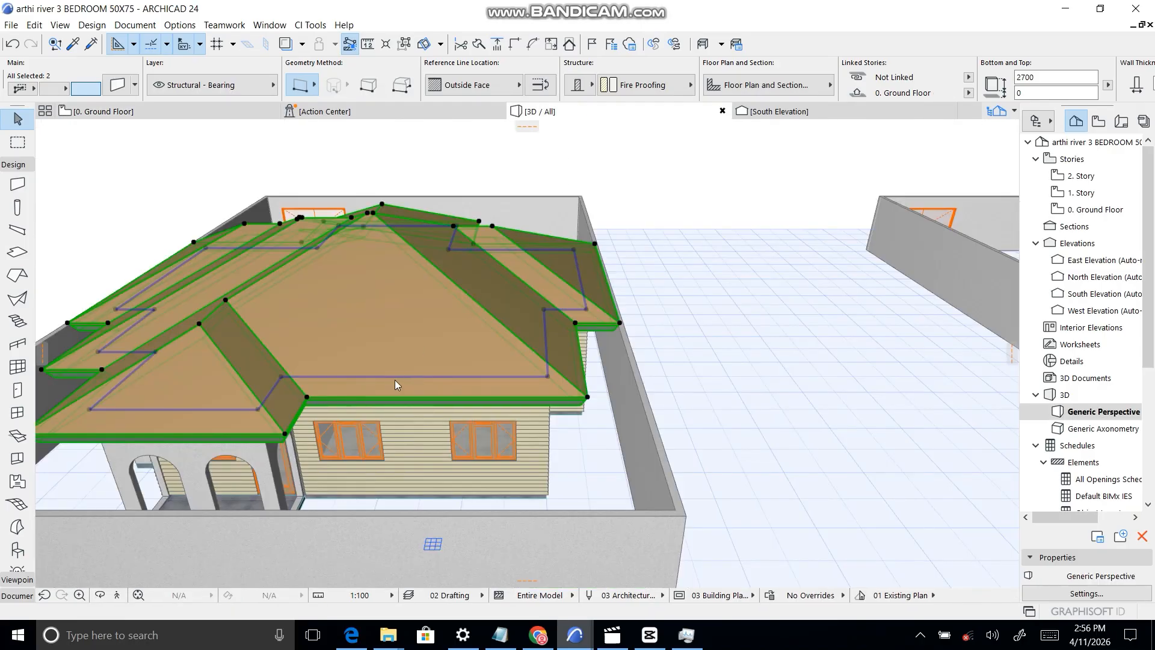
{"action": "scroll", "coordinate": [368, 394], "scroll_direction": "down", "scroll_amount": 5}
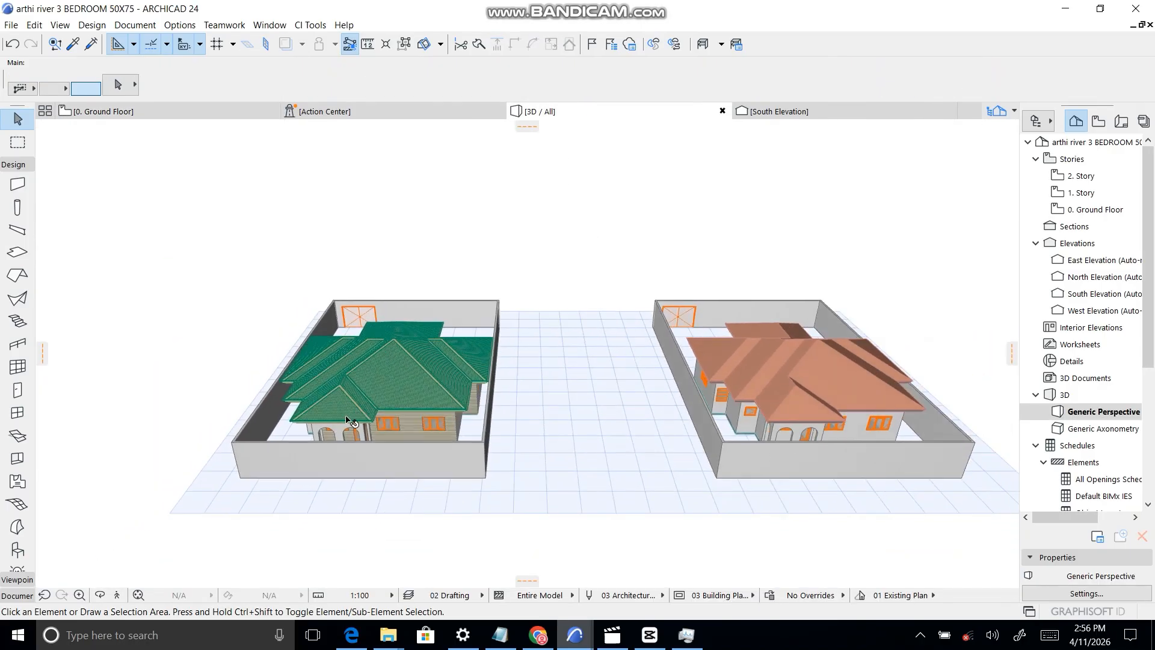
{"action": "scroll", "coordinate": [474, 384], "scroll_direction": "up", "scroll_amount": 2}
{"action": "scroll", "coordinate": [500, 421], "scroll_direction": "up", "scroll_amount": 3}
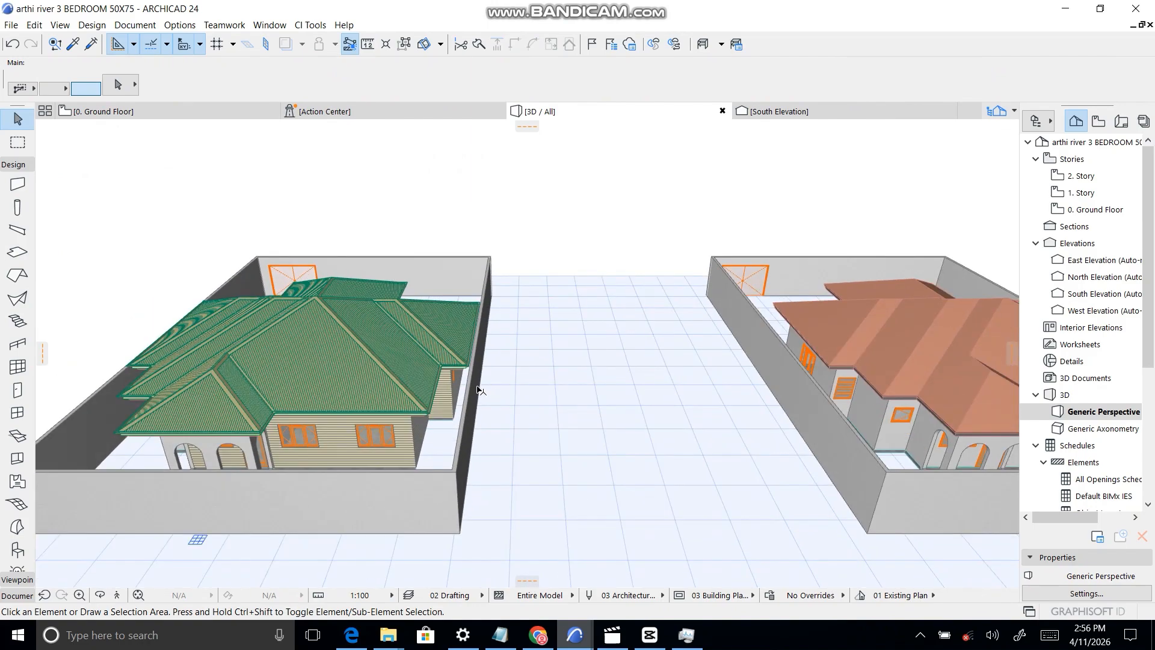
{"action": "scroll", "coordinate": [373, 370], "scroll_direction": "down", "scroll_amount": 1}
{"action": "scroll", "coordinate": [356, 428], "scroll_direction": "up", "scroll_amount": 6}
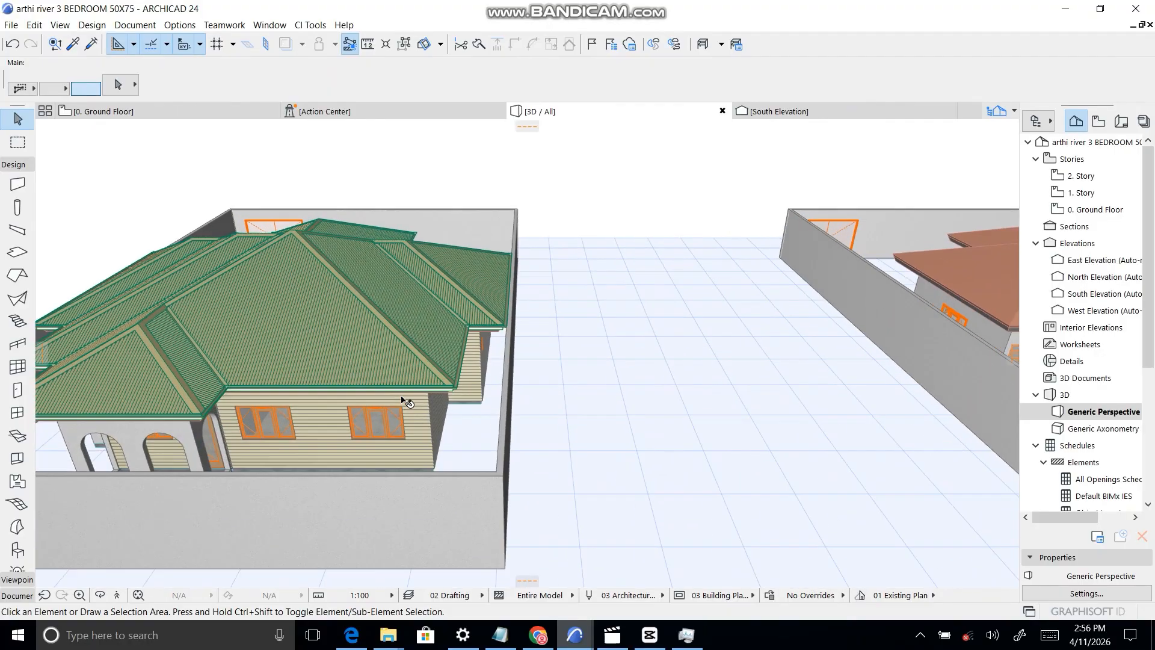